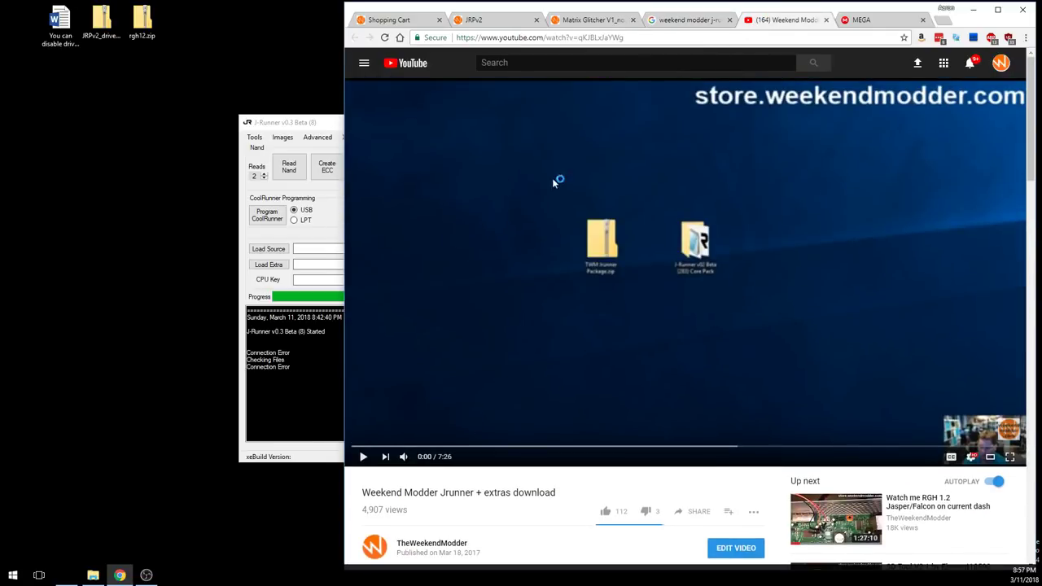
- Follow the pinned Mega link under the Jrunner + extras video and view the TWM Jrunner Package.zip download page, then minimize the browser
scroll(518, 377, "down", 2)
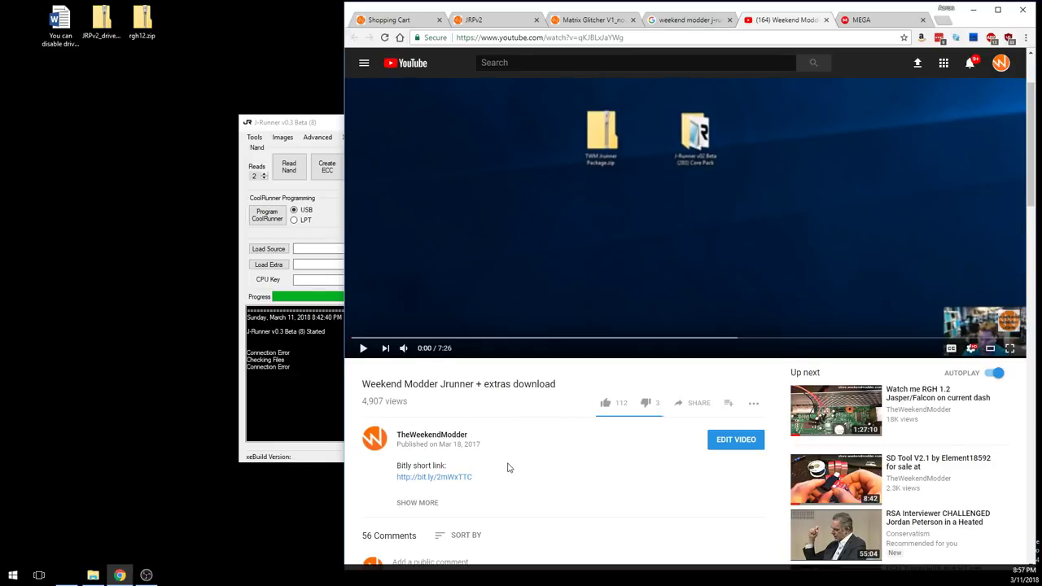
scroll(507, 468, "down", 3)
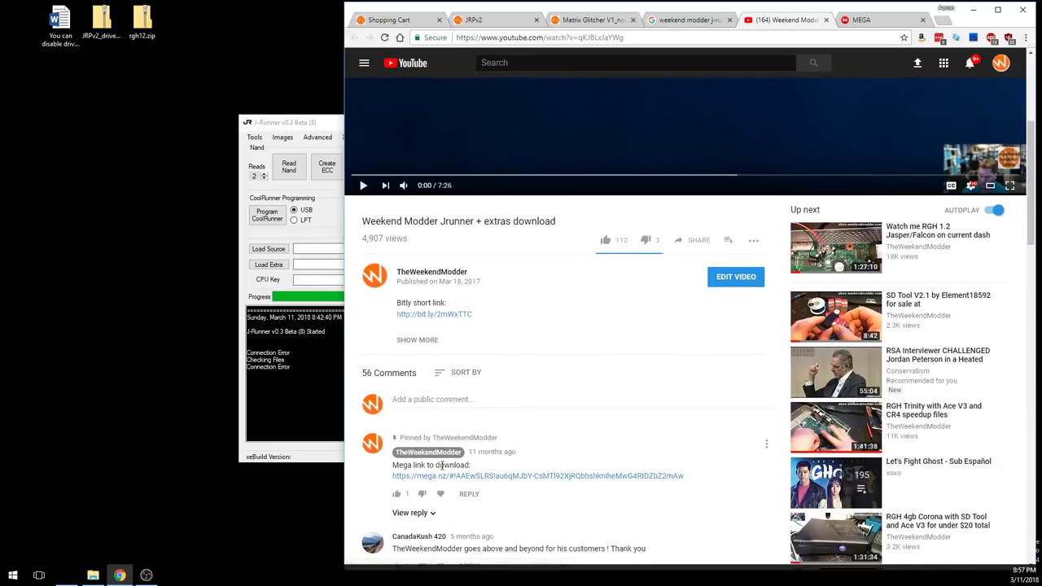
left_click(472, 481)
triple_click(658, 229)
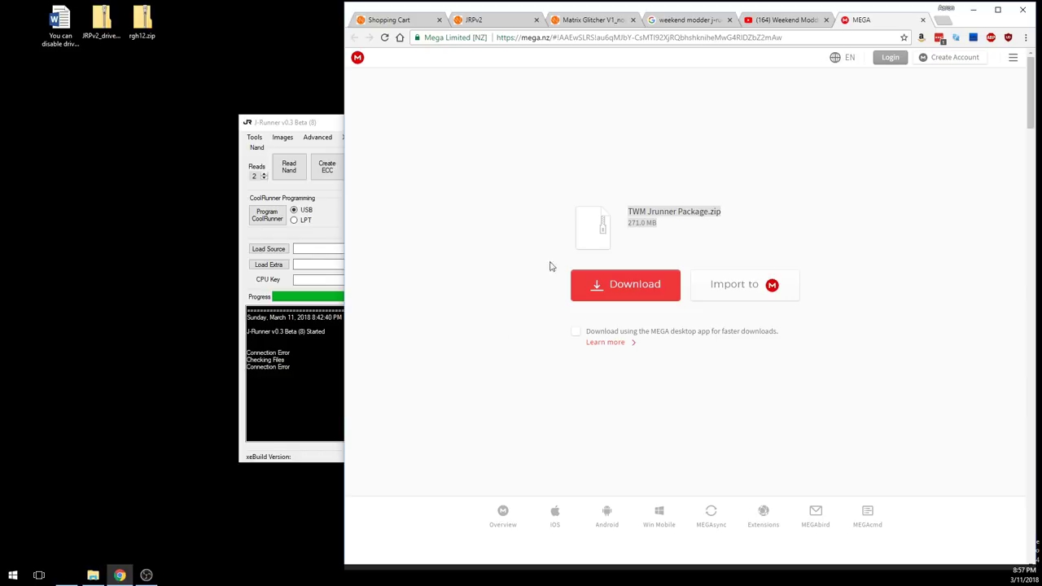
left_click(972, 9)
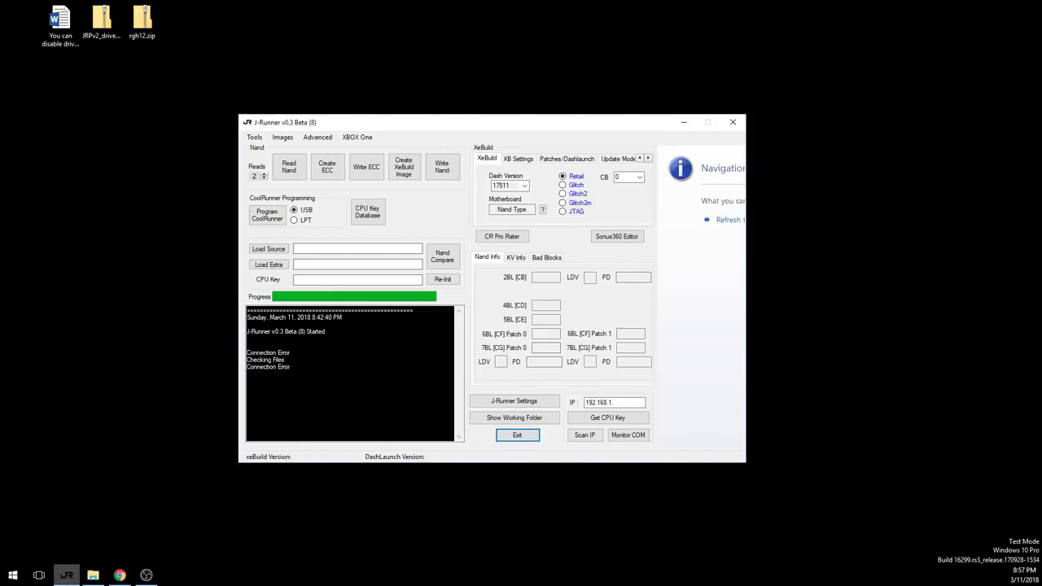
- Check the run-as-administrator option for JRunner.exe in the Core Pack folder, close the folder, and move the J-Runner window aside
left_click(93, 576)
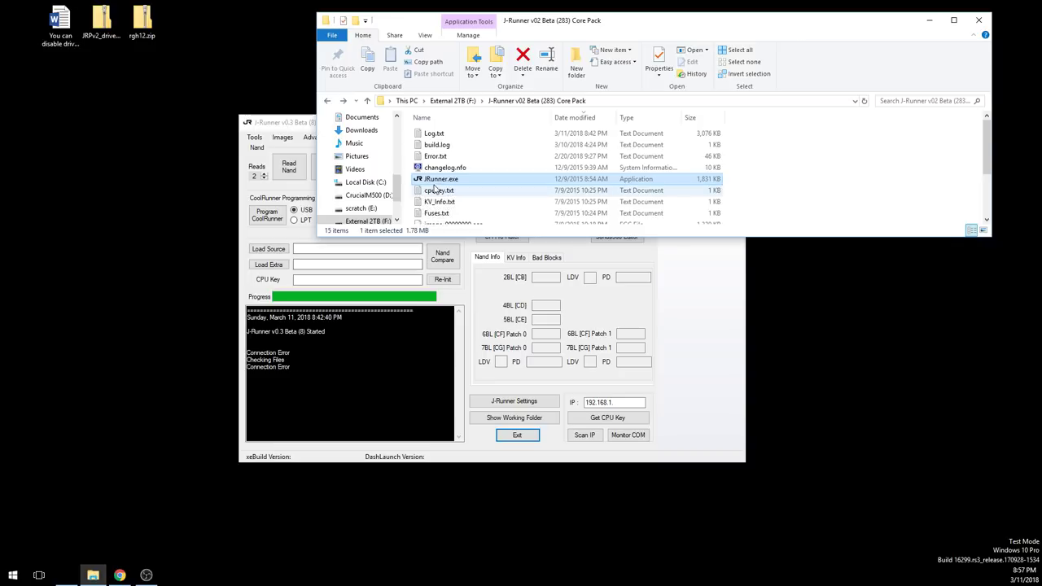
right_click(437, 181)
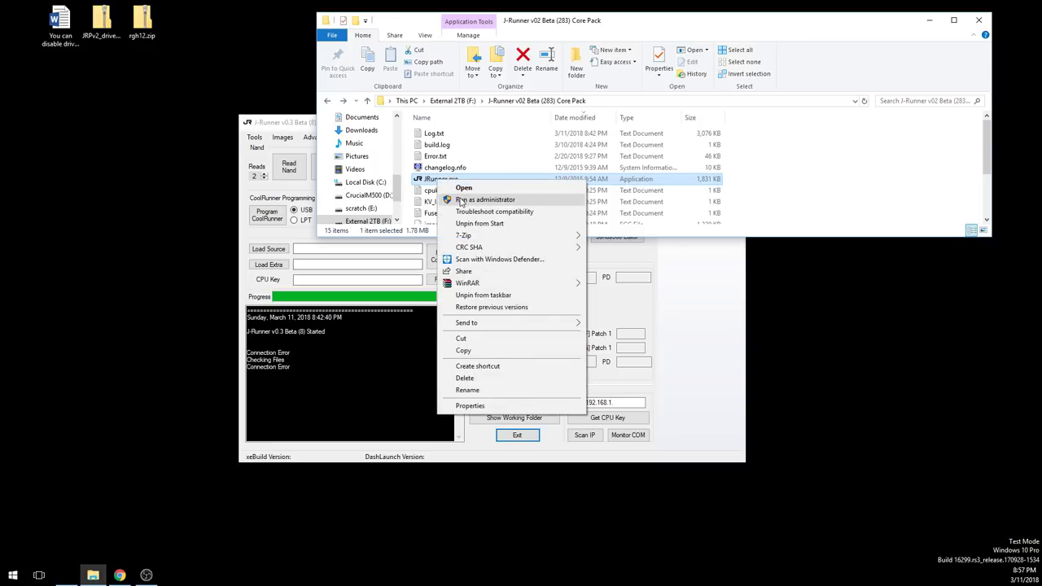
left_click(985, 20)
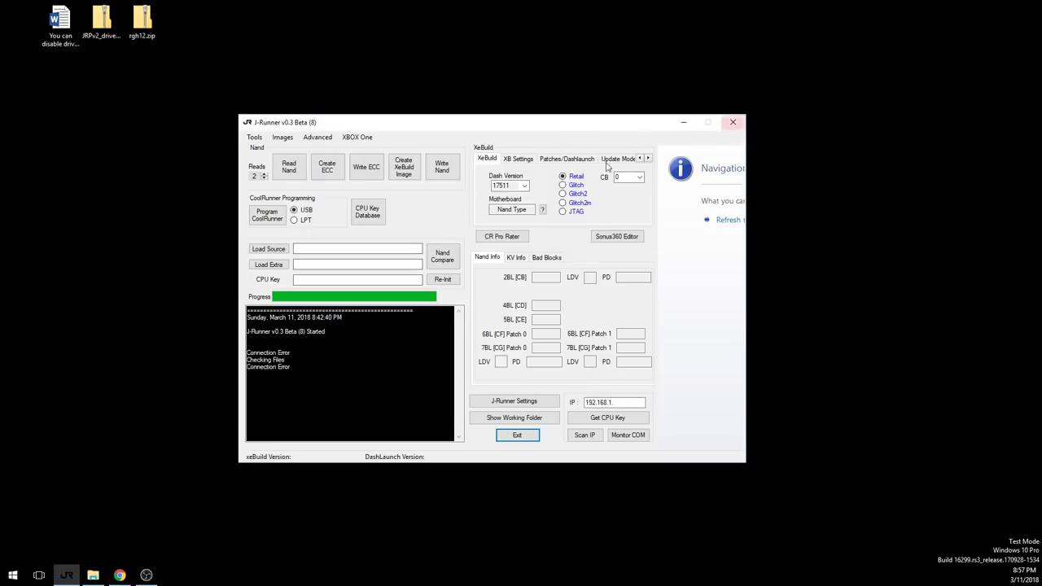
left_click_drag(409, 130, 199, 200)
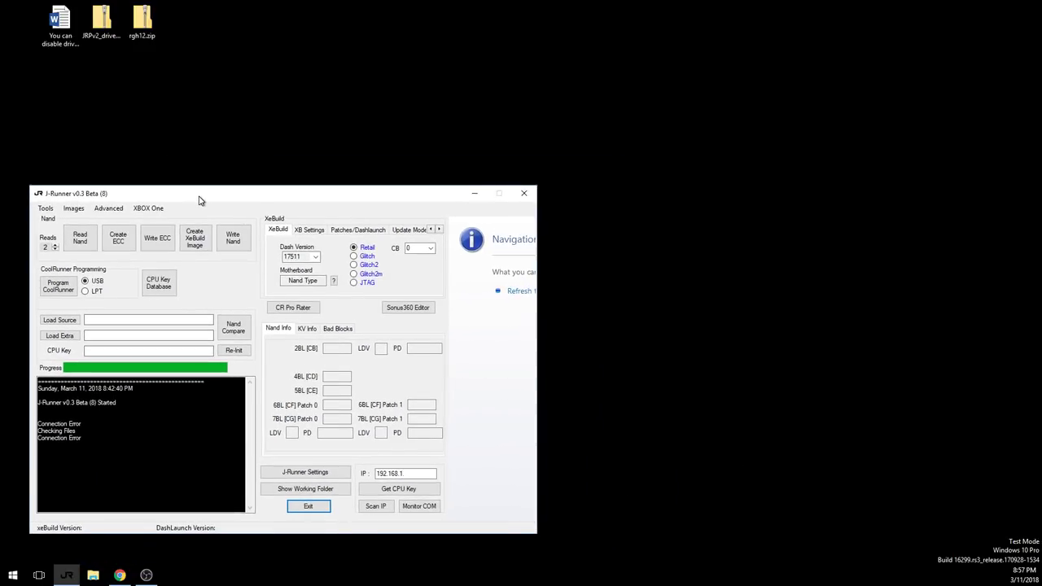
- Switch to the browser and review the JR Programmer V2 product page on store.weekendmodder.com, highlighting the store address and price
left_click(119, 575)
left_click(457, 19)
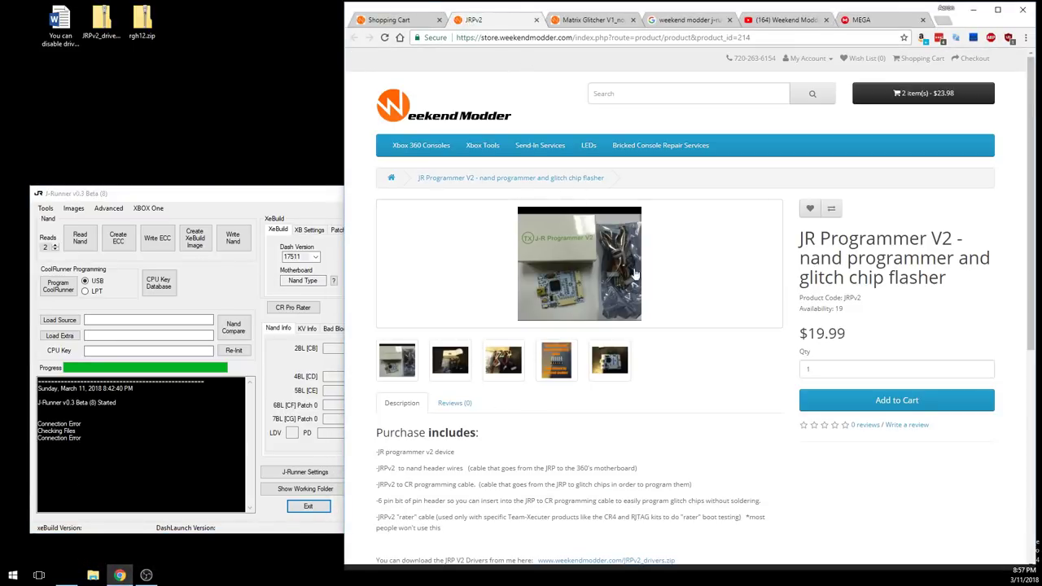
scroll(547, 363, "down", 1)
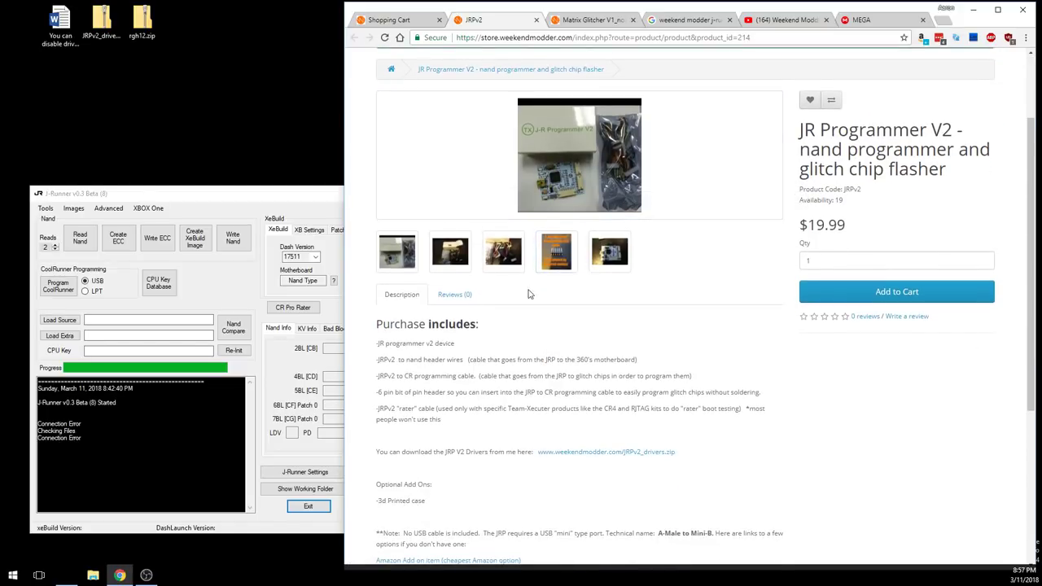
scroll(454, 195, "up", 1)
scroll(454, 195, "up", 1)
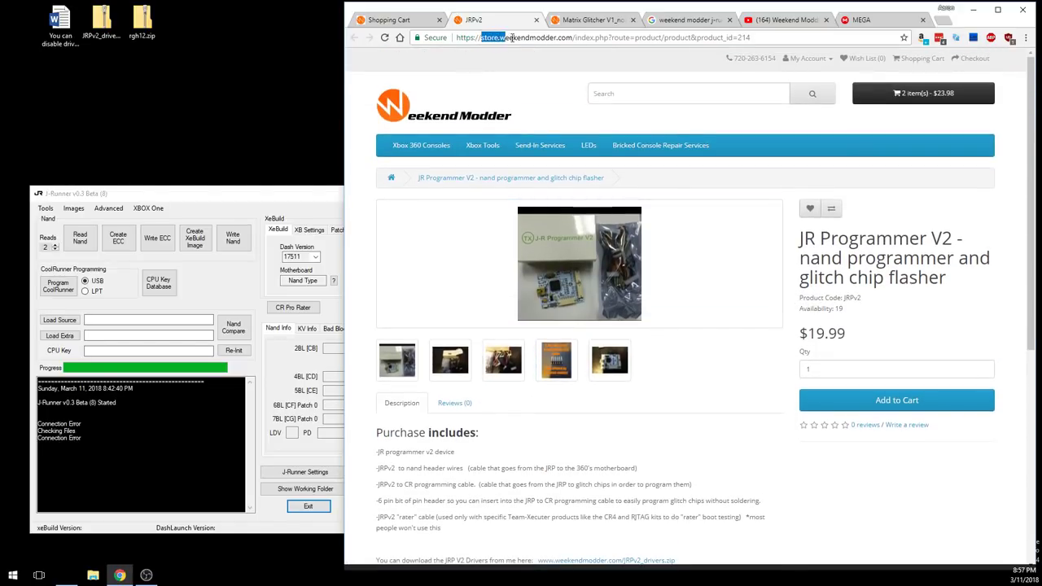
left_click_drag(507, 37, 573, 37)
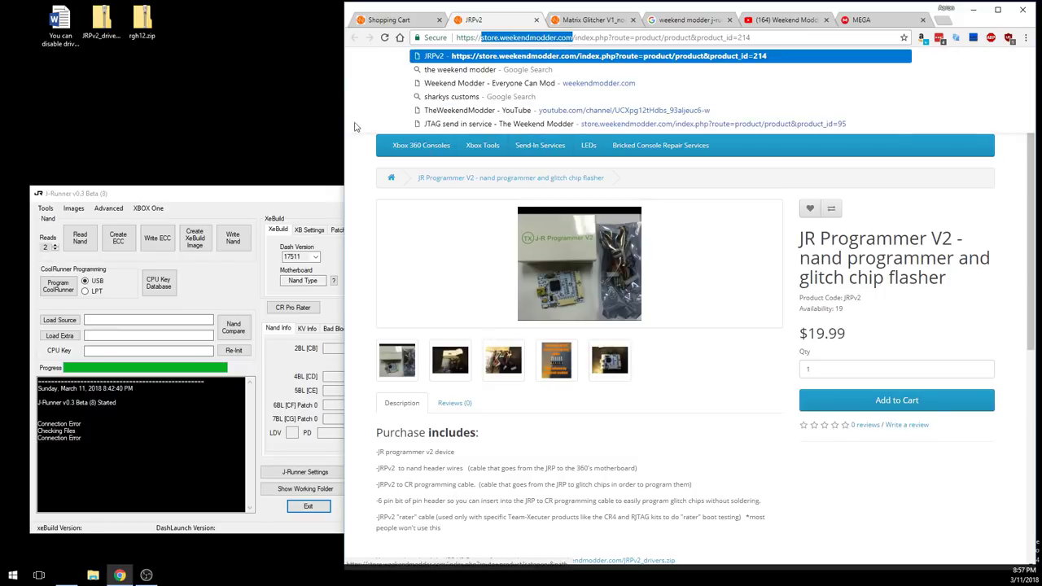
left_click(364, 179)
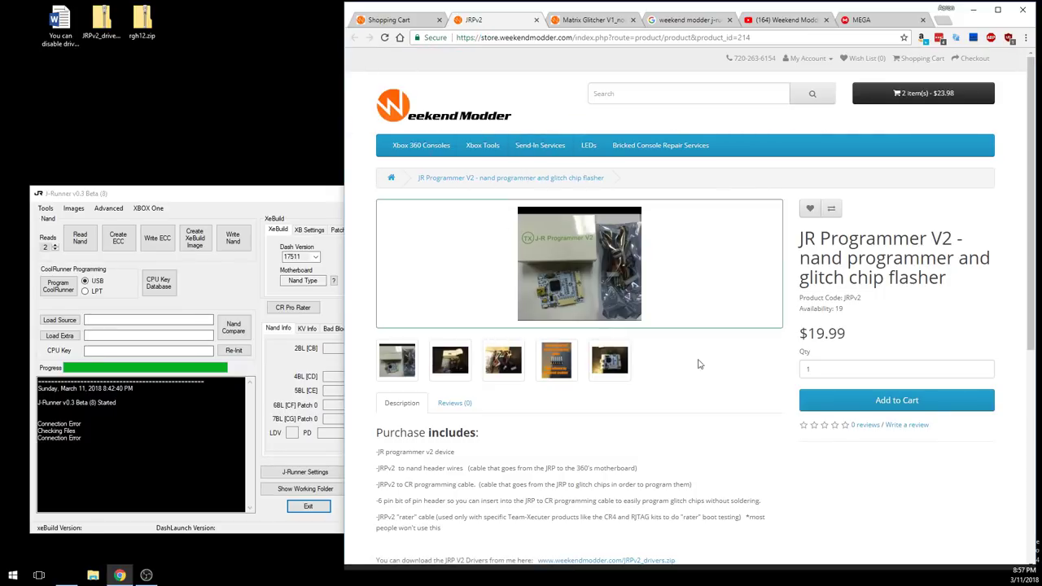
left_click_drag(796, 332, 854, 347)
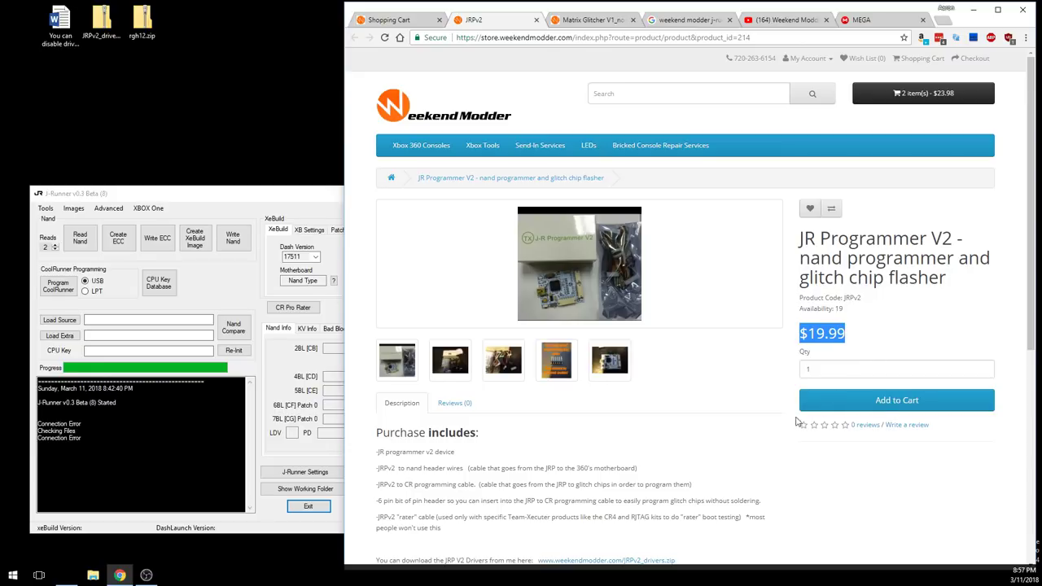
- Highlight the JRP V2 driver download link, inspect the xecuter_jr_programmer_drivers folder inside the desktop's JRPv2_drivers.zip, and close it
scroll(493, 382, "down", 4)
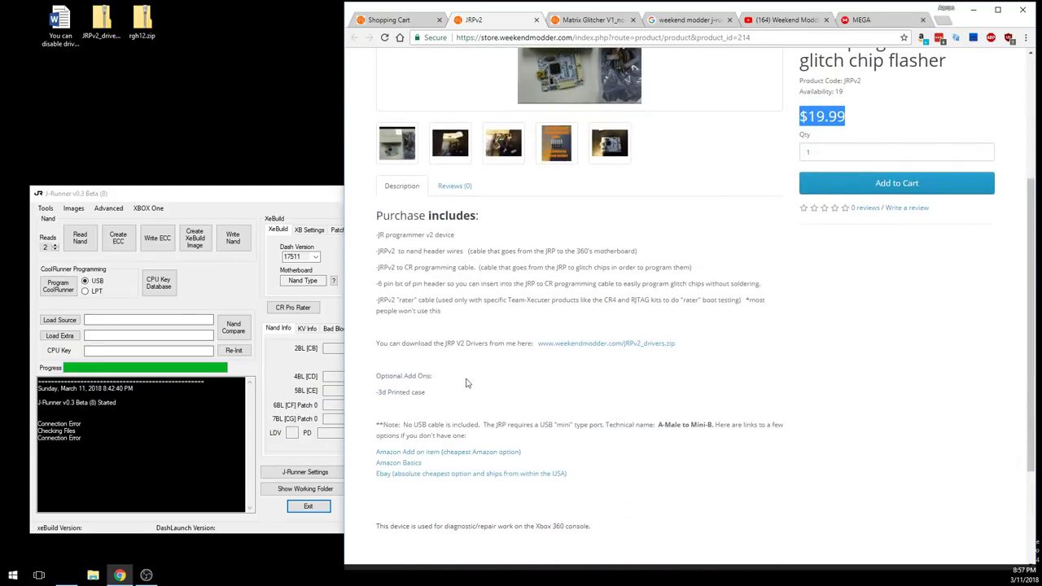
left_click_drag(448, 344, 675, 345)
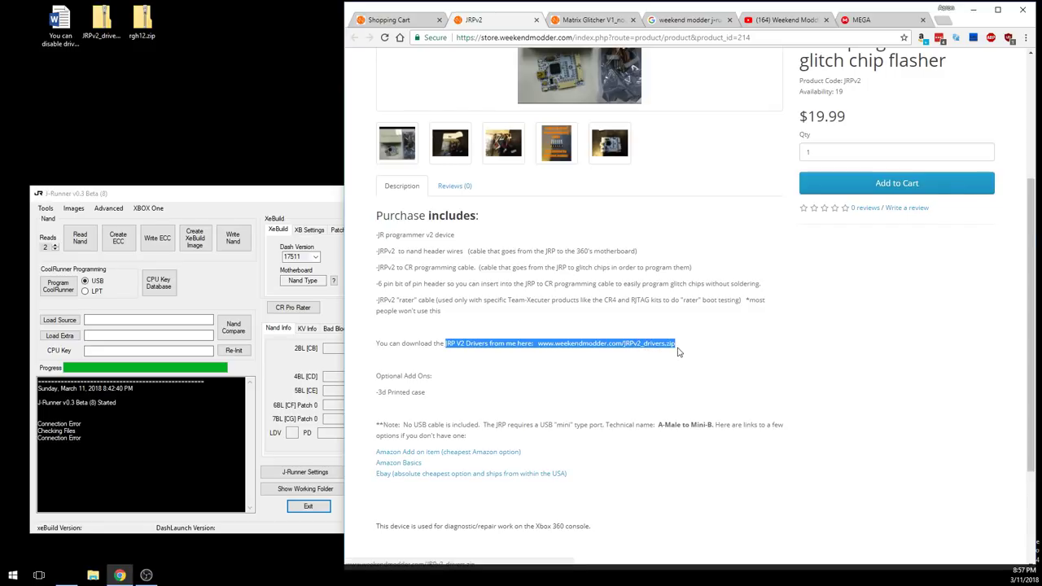
left_click(102, 24)
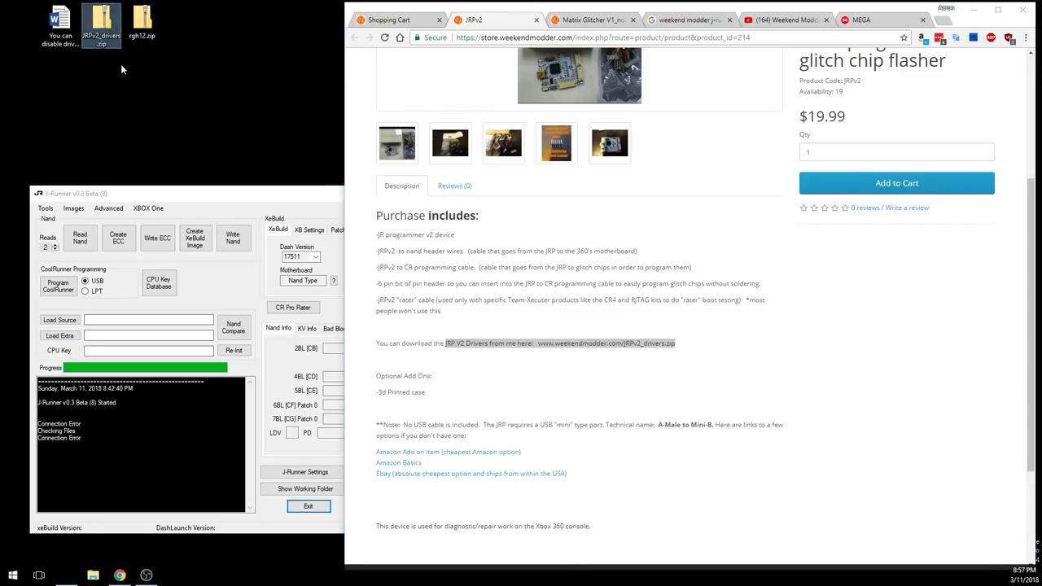
double_click(101, 24)
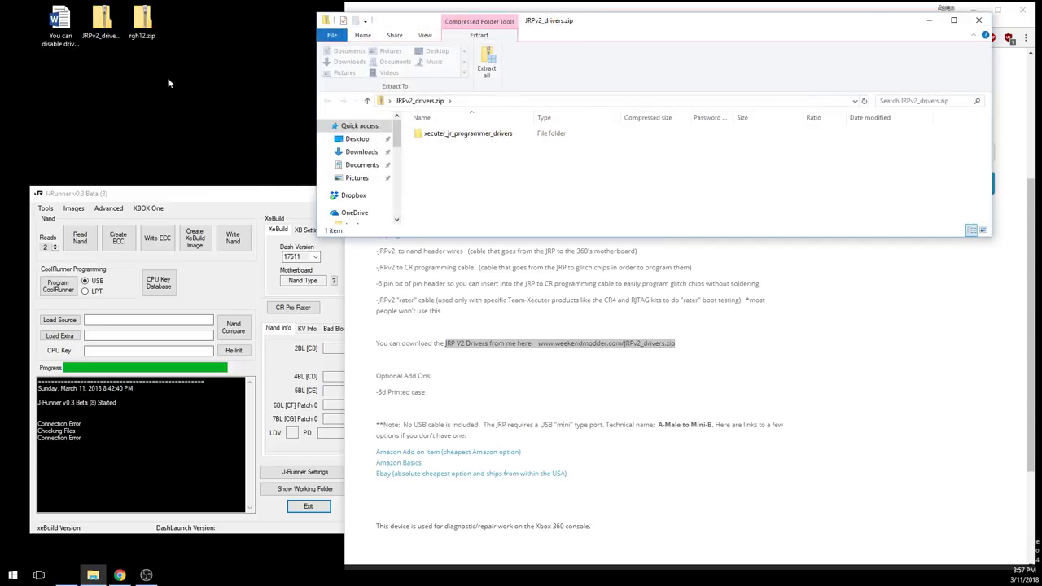
left_click(61, 35)
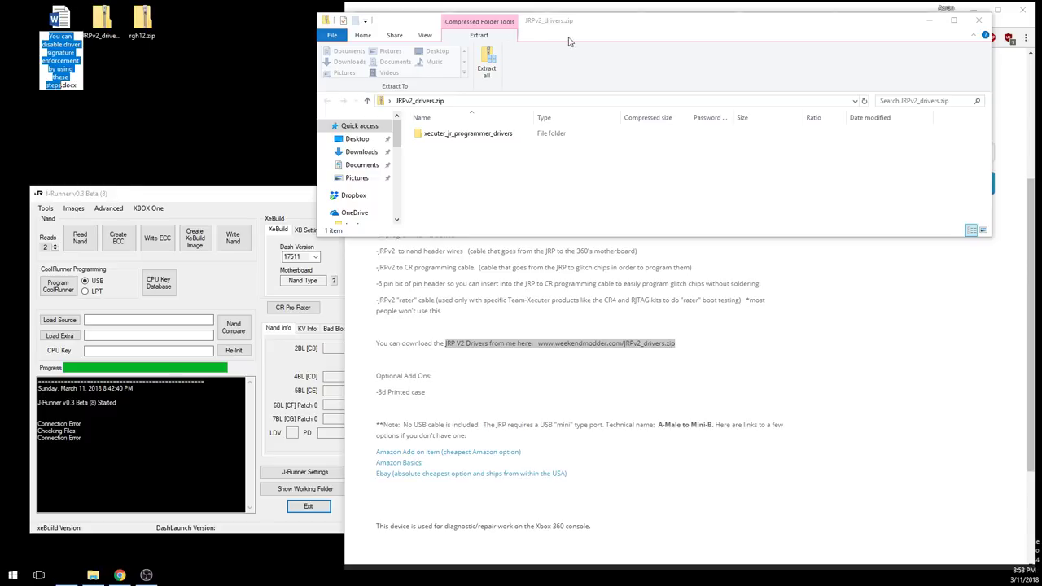
double_click(468, 133)
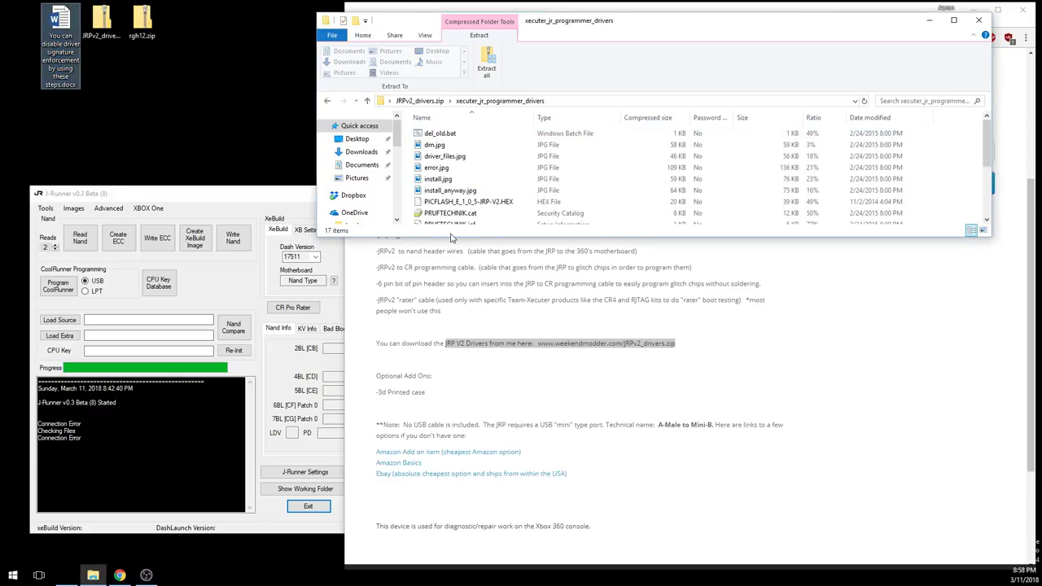
left_click_drag(450, 237, 450, 354)
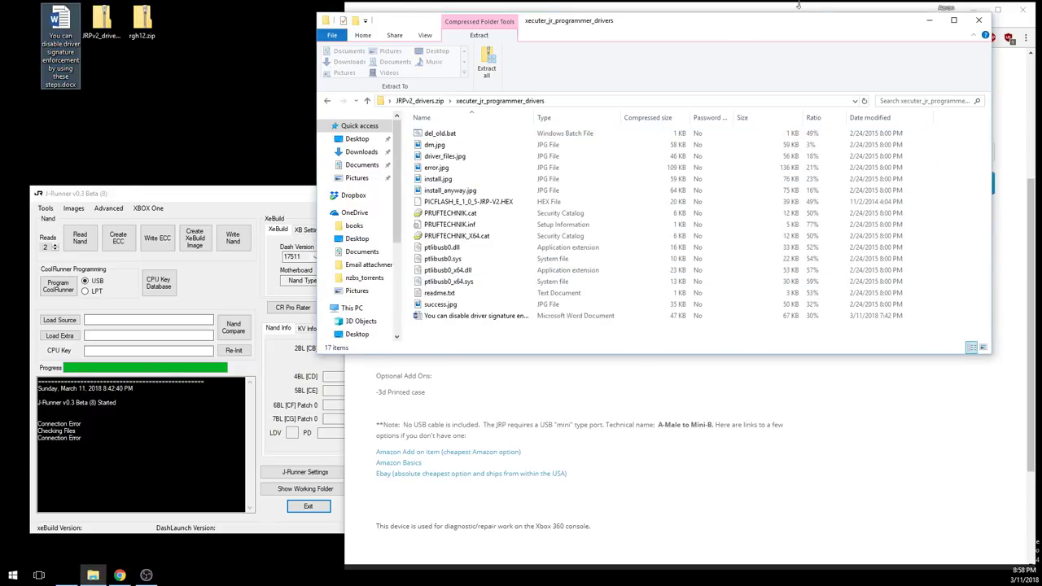
left_click(979, 27)
- Review the Matrix Glitcher V1 (without oscillator) product page, from the store address down to the notes and timing file download links
scroll(572, 310, "up", 1)
scroll(572, 310, "up", 3)
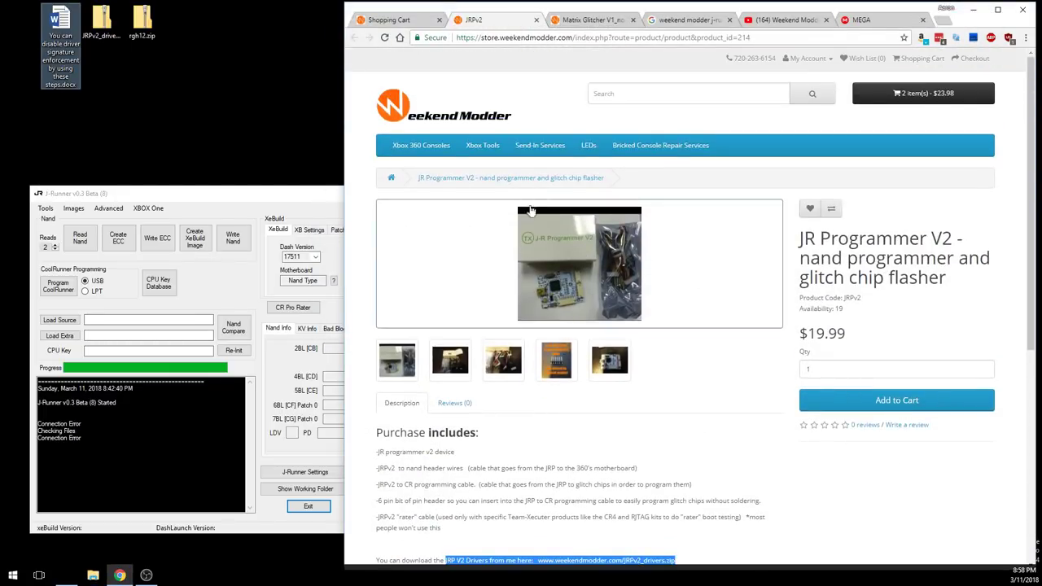
key("ctrl+Tab")
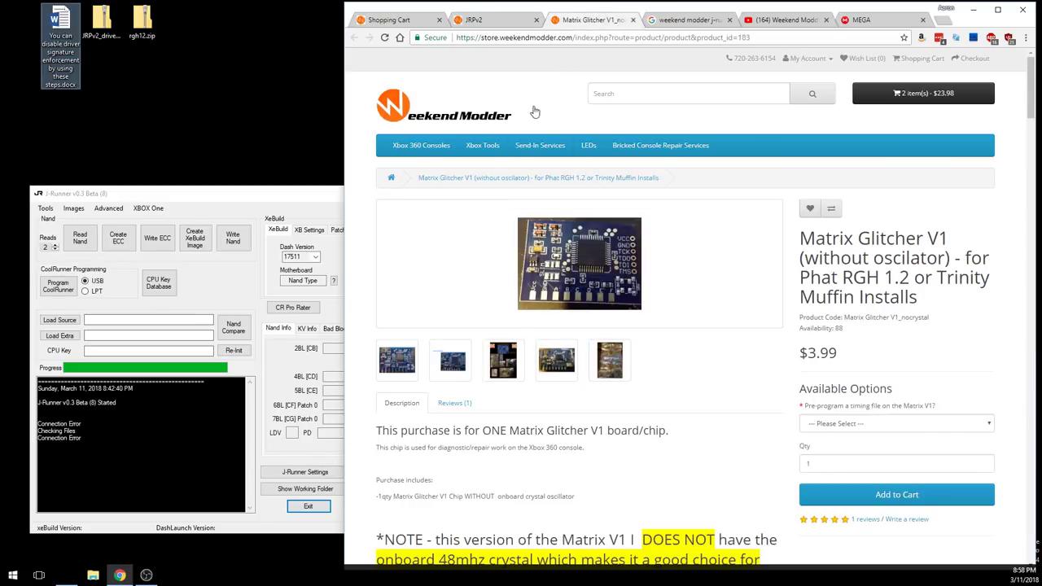
left_click_drag(484, 39, 572, 39)
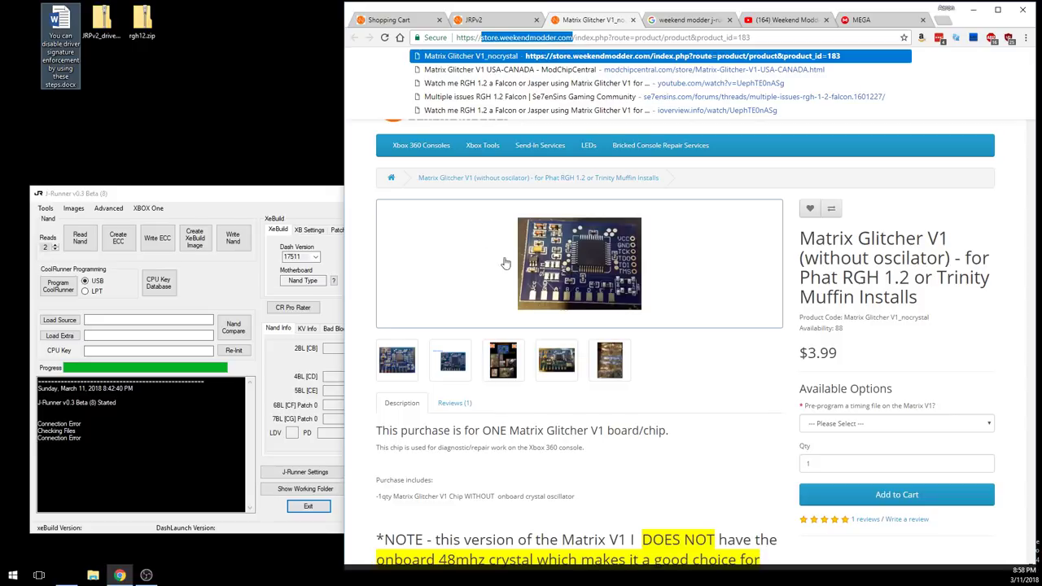
left_click(364, 237)
scroll(494, 398, "down", 3)
scroll(494, 399, "down", 3)
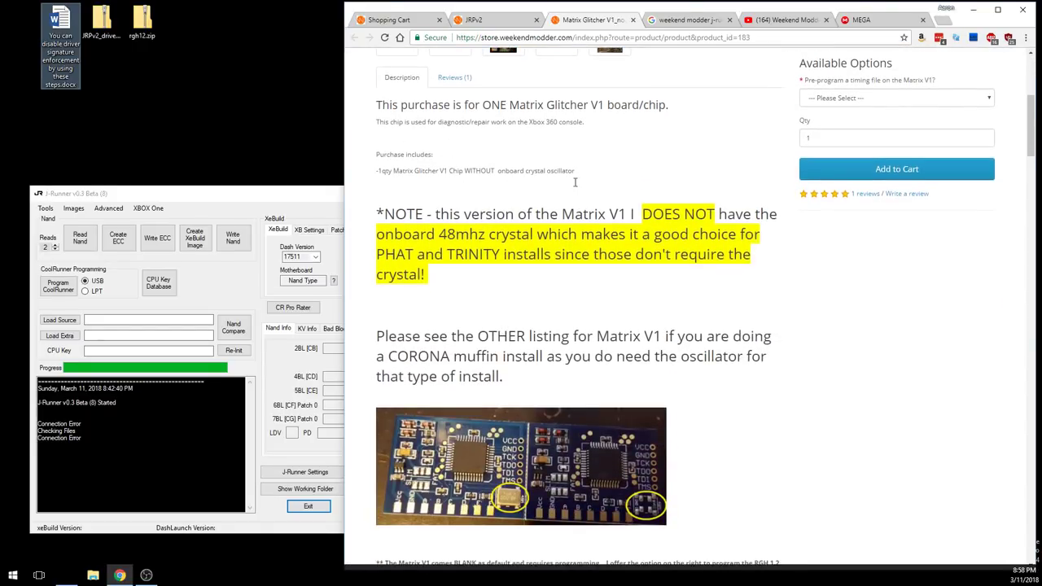
scroll(558, 244, "down", 5)
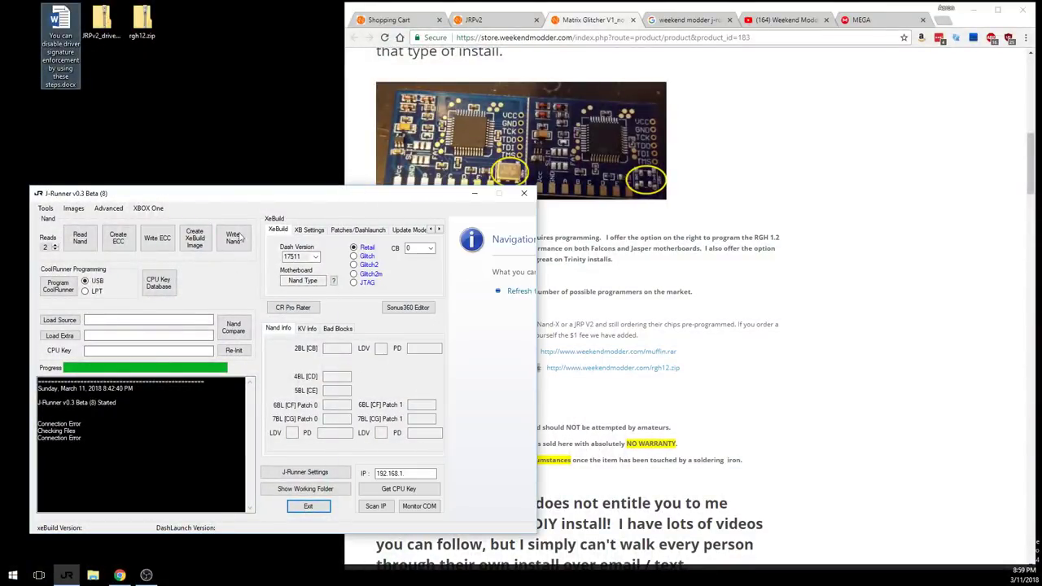
- Open J-Runner's Nand-X Phat Install diagram in a restored, repositioned window with zoom off so the whole picture fits
left_click(74, 210)
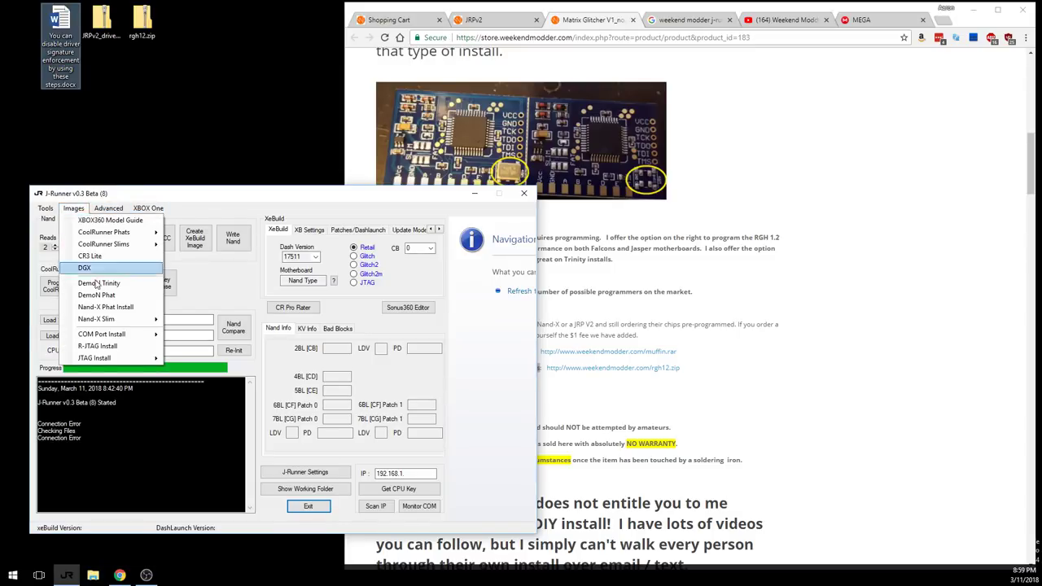
left_click(100, 310)
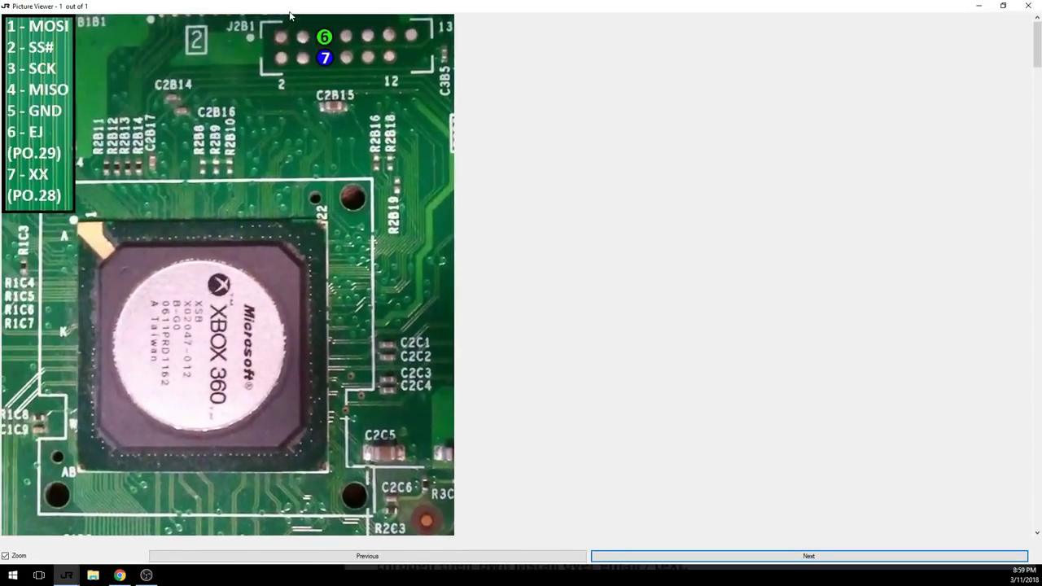
double_click(289, 15)
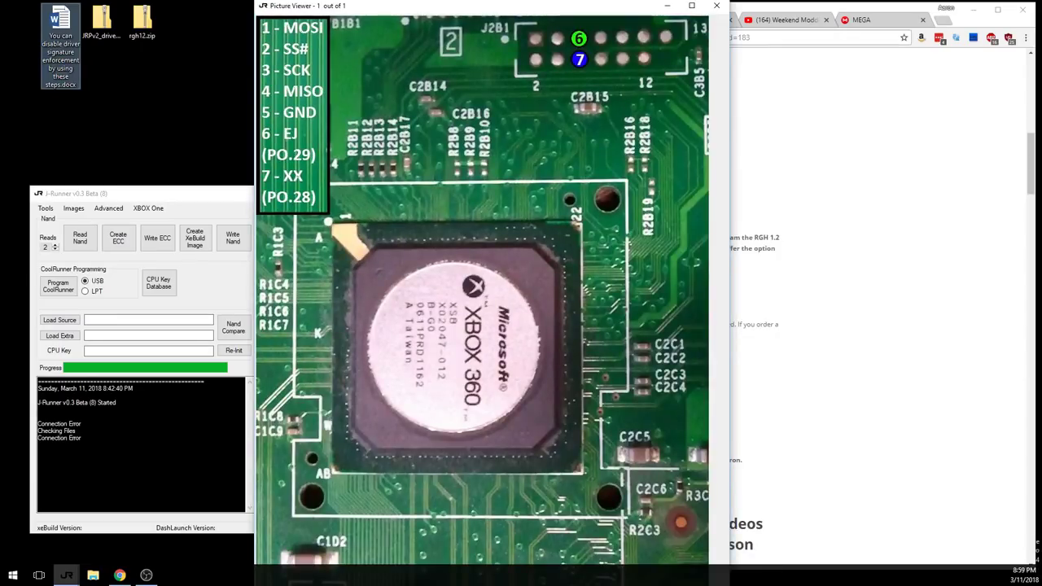
left_click(271, 500)
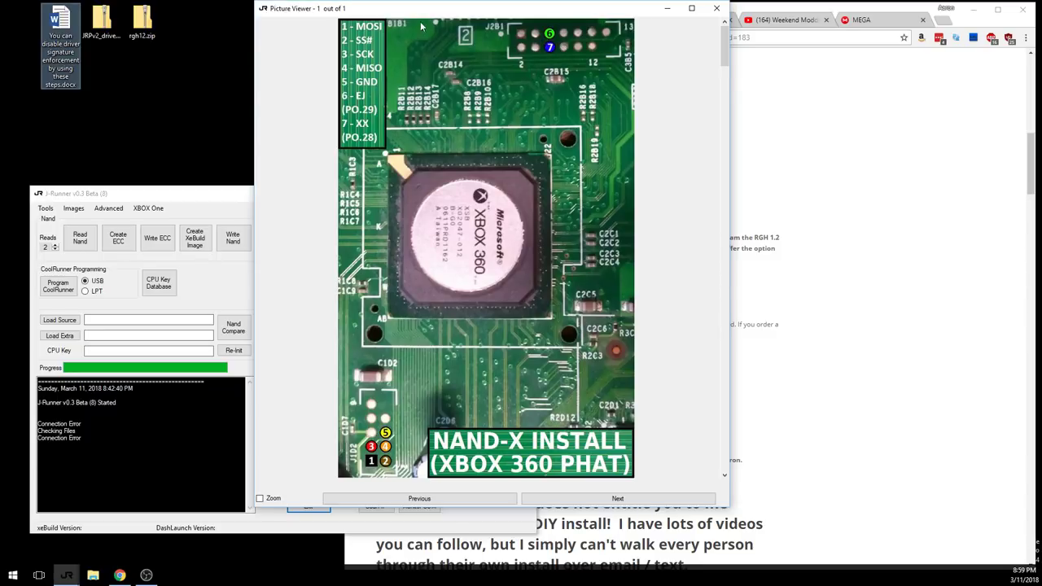
left_click_drag(422, 10, 416, 34)
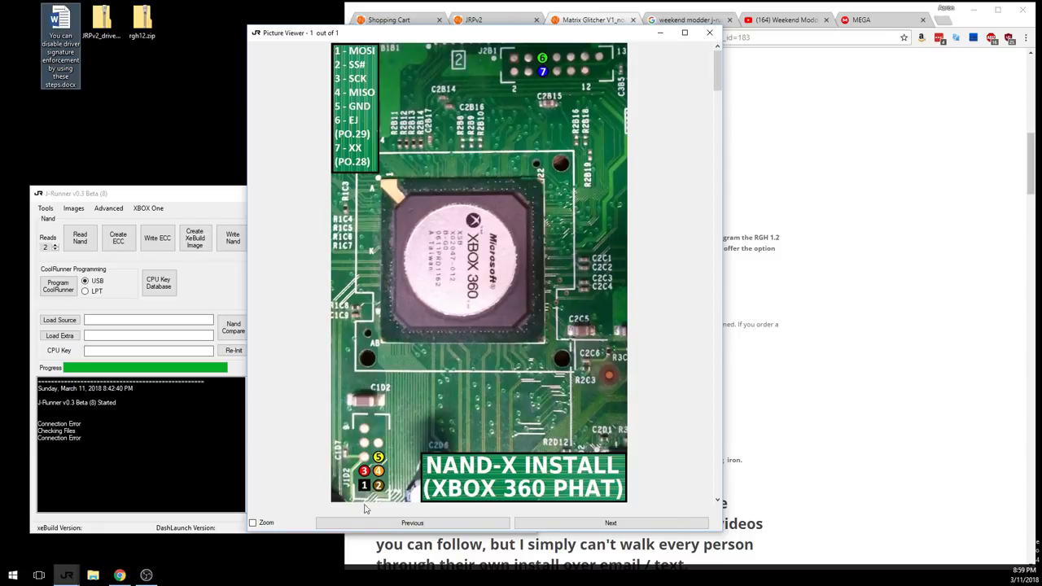
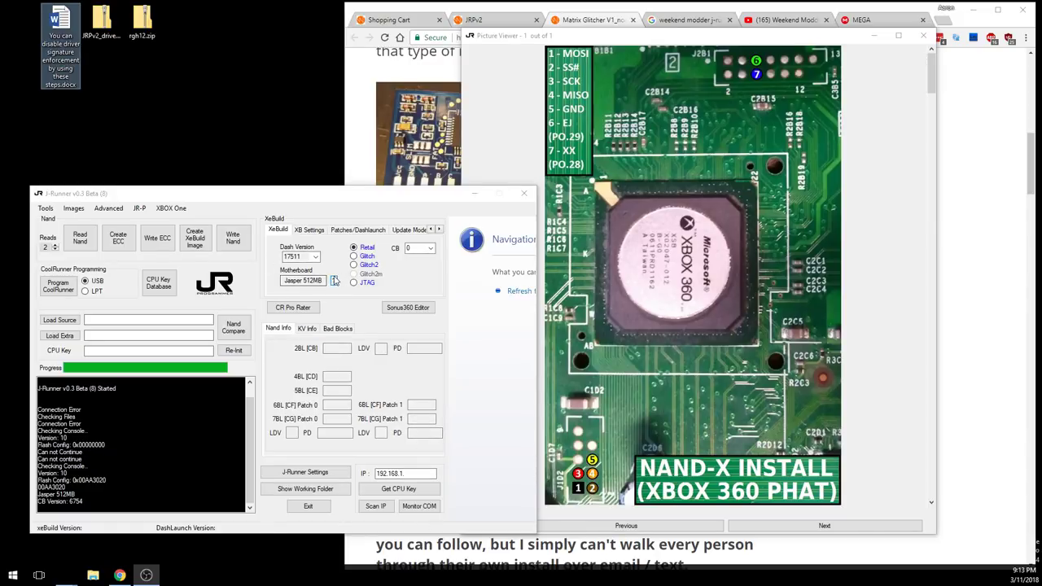
- Query the connected console for its motherboard type and highlight the motherboard line in the J-Runner log
left_click(334, 280)
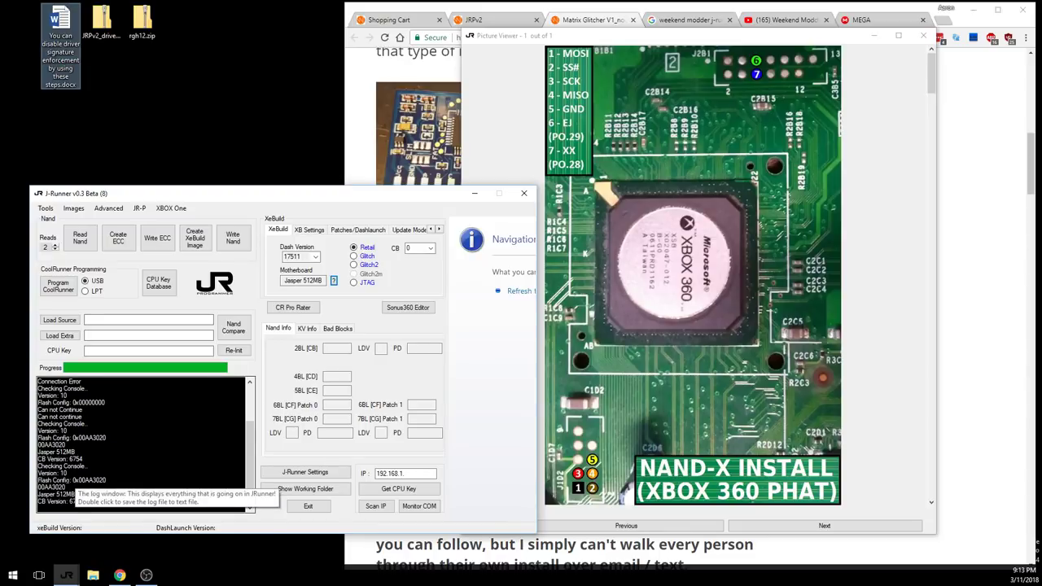
left_click_drag(37, 494, 76, 494)
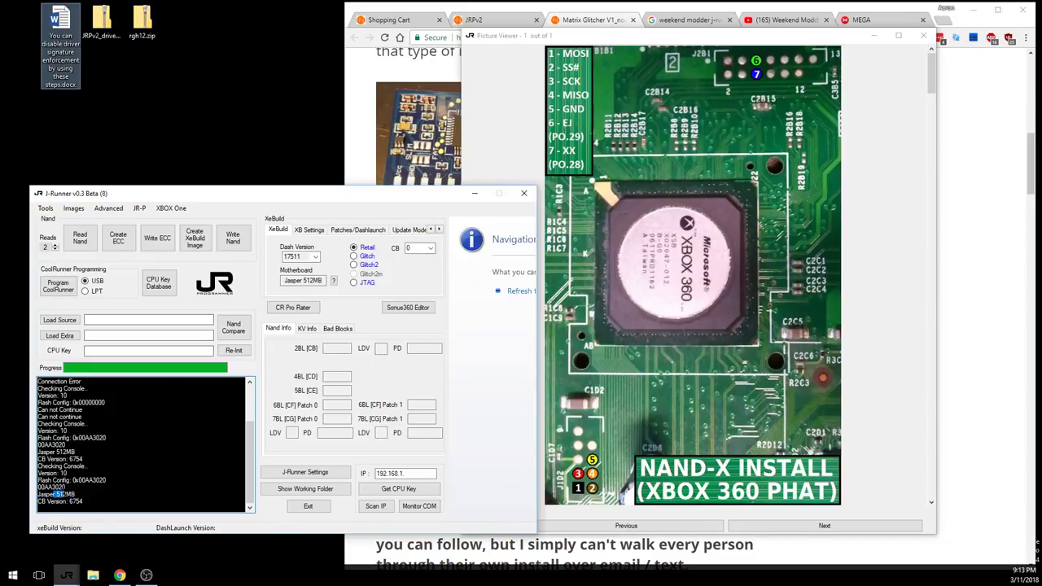
left_click_drag(54, 494, 75, 494)
left_click(54, 494)
triple_click(54, 495)
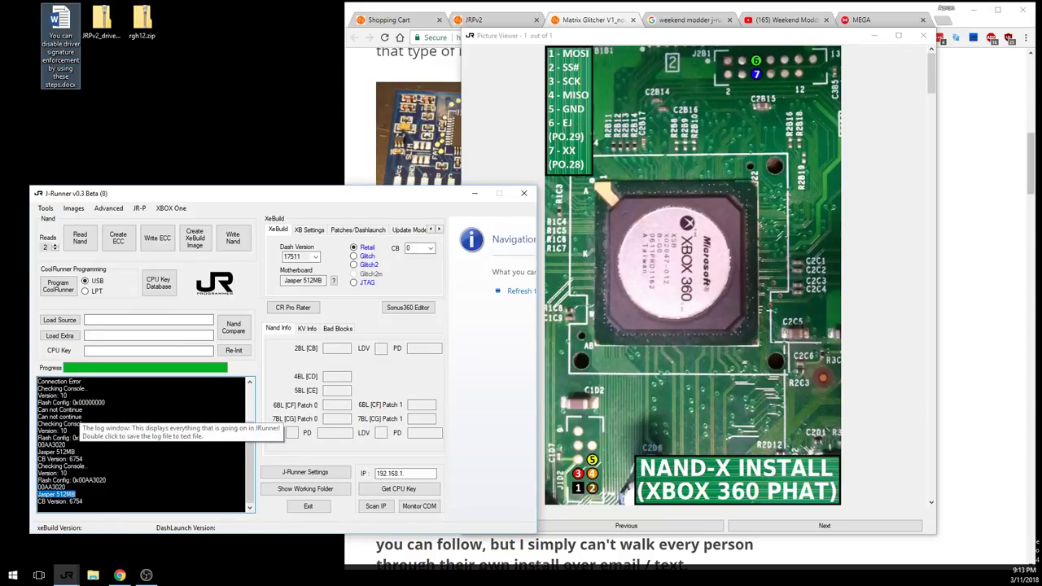
- Highlight the latest and earlier console-check entries in the J-Runner log, and start two NAND reads with the Jasper 512MB type
left_click_drag(64, 480, 83, 501)
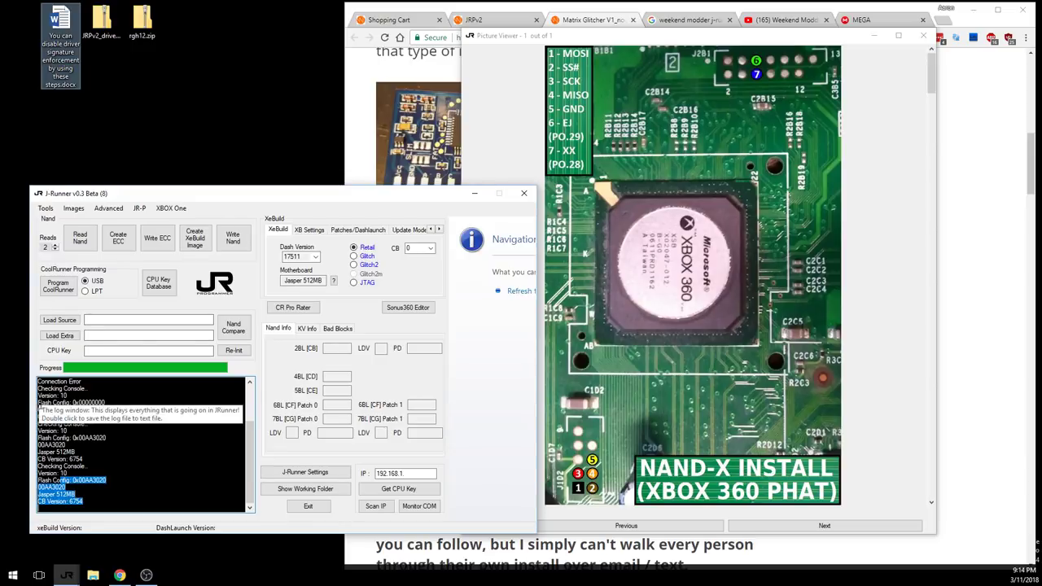
left_click_drag(39, 405, 56, 431)
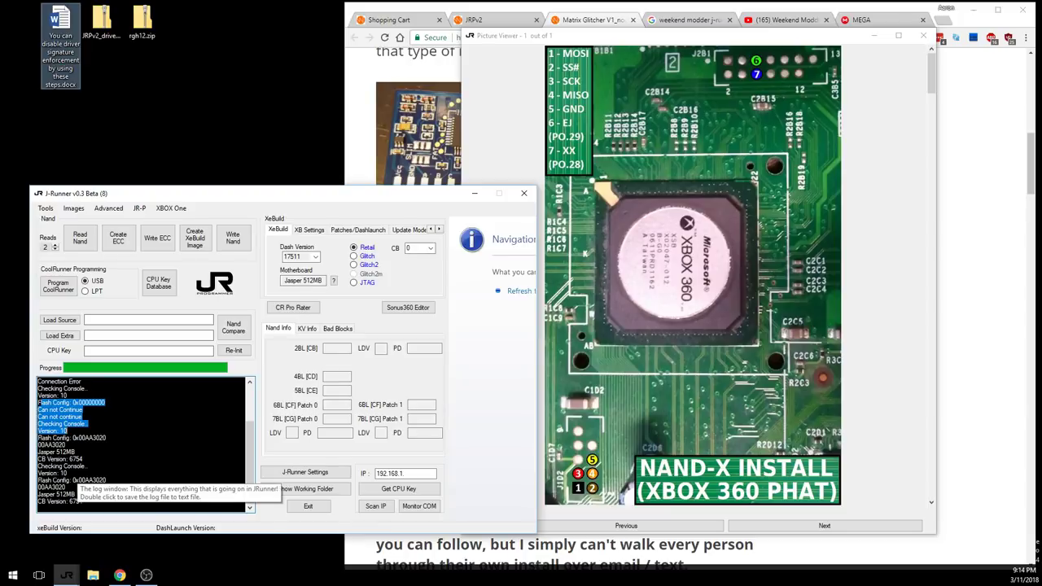
left_click(46, 247)
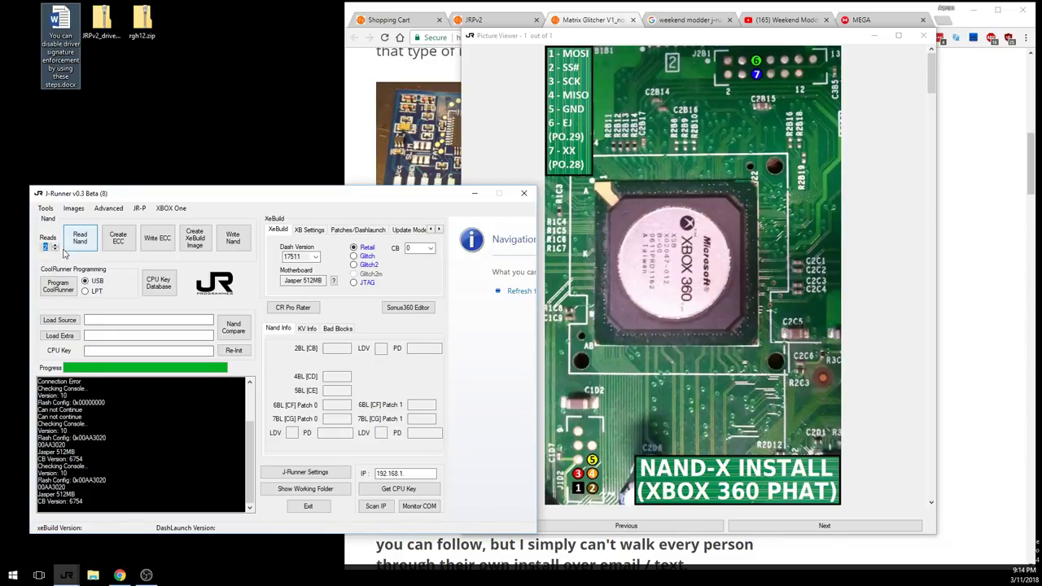
left_click(79, 248)
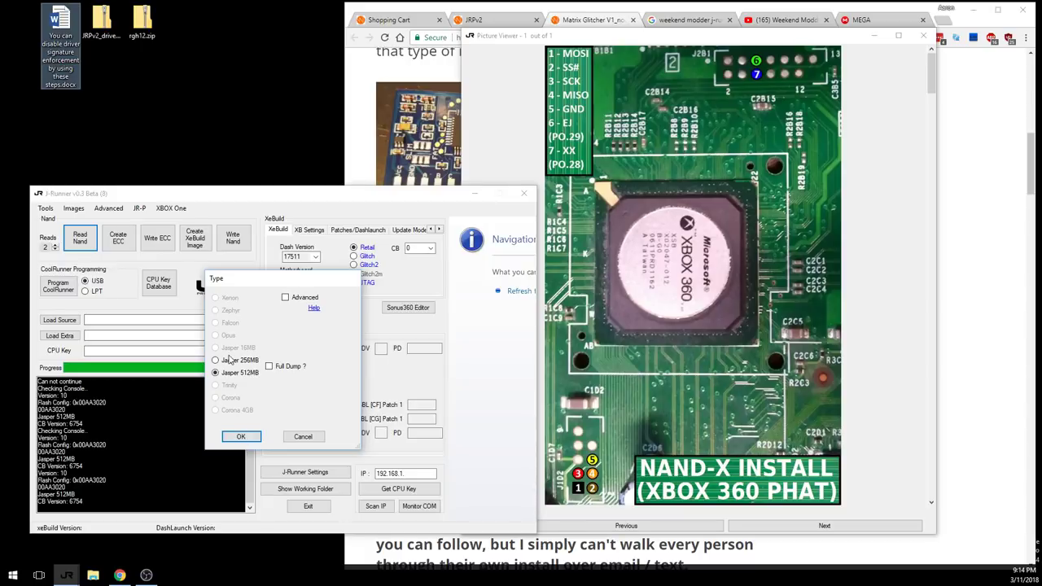
left_click(240, 437)
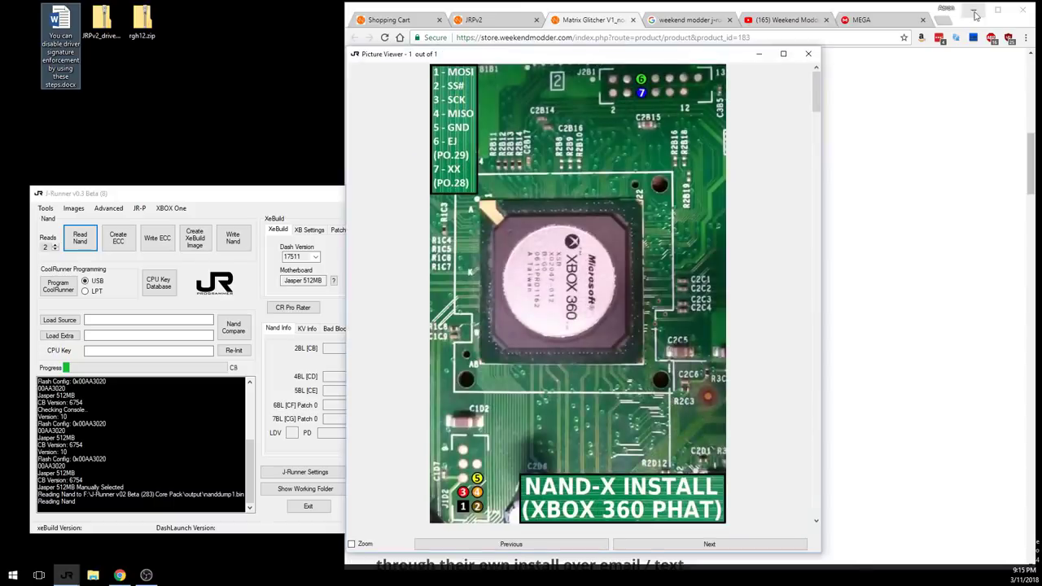
- Bring the store's Shopping Cart page into view down to its totals, and reposition the J-Runner window partly over it
left_click(975, 15)
scroll(651, 326, "down", 2)
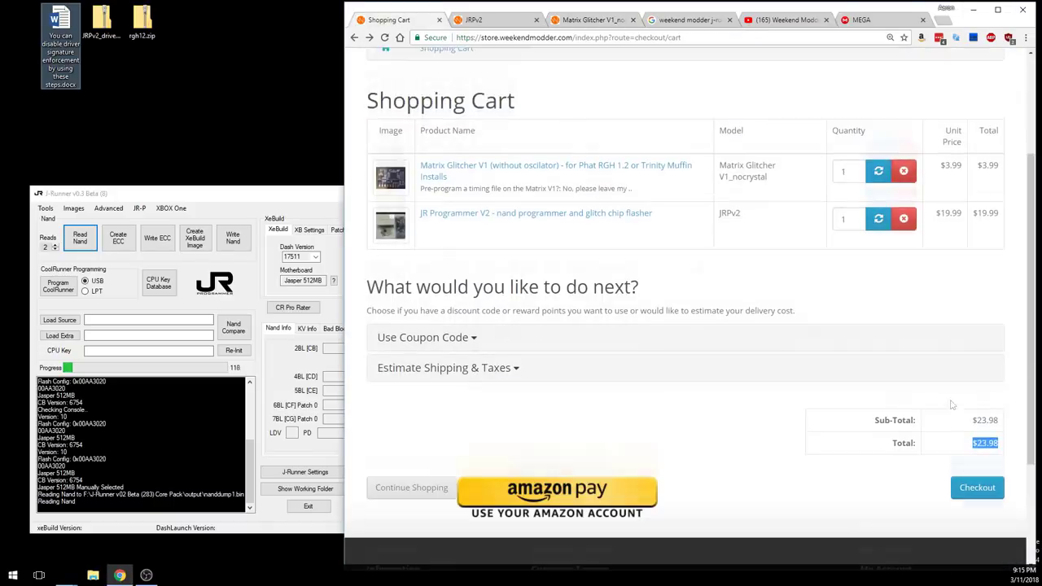
left_click(569, 37)
left_click(271, 197)
left_click_drag(271, 197, 313, 178)
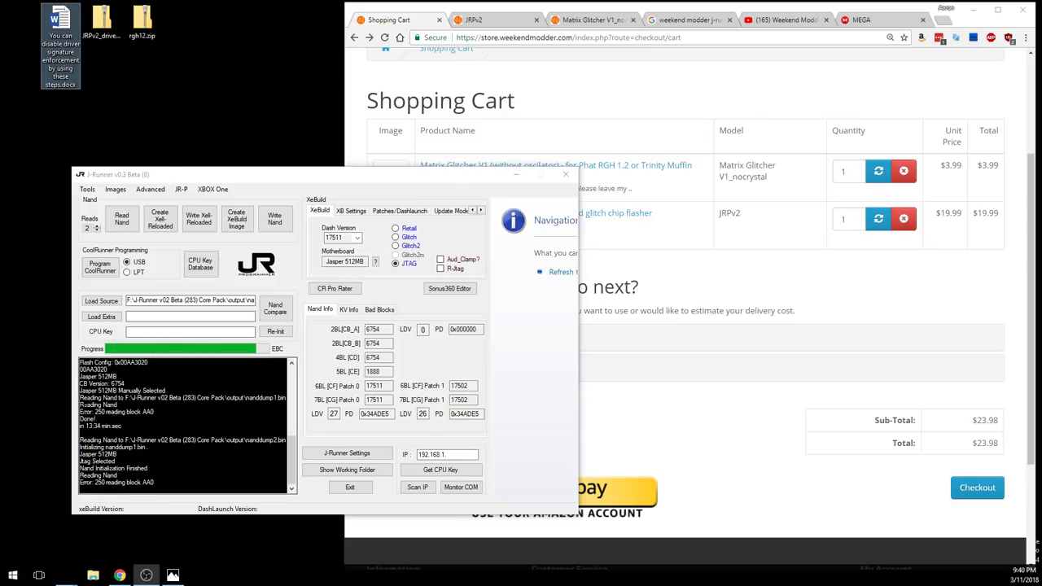
- Highlight the block read error entries for both NAND dumps in the J-Runner log
left_click_drag(80, 411, 154, 412)
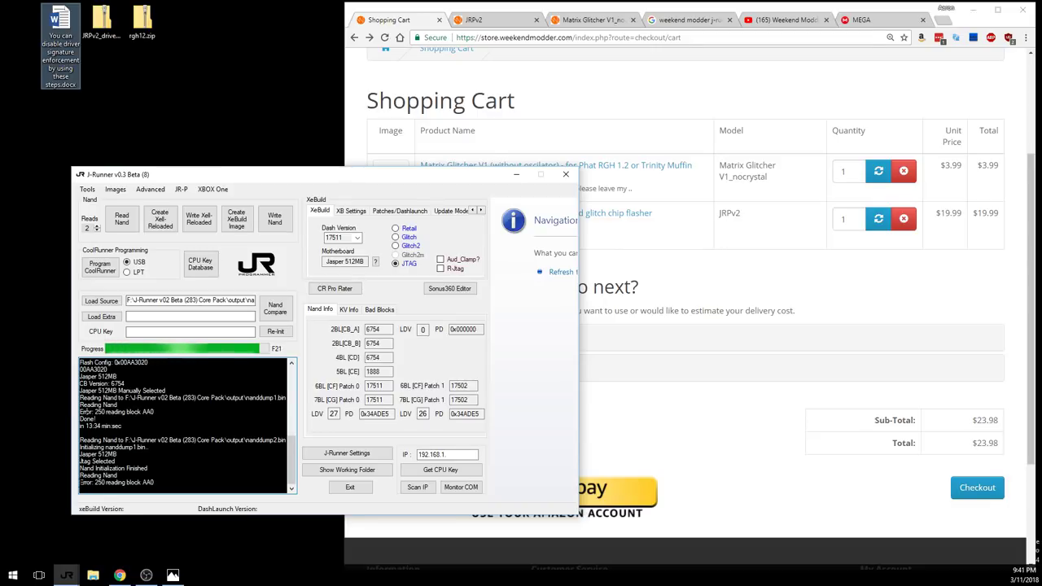
left_click_drag(79, 483, 155, 483)
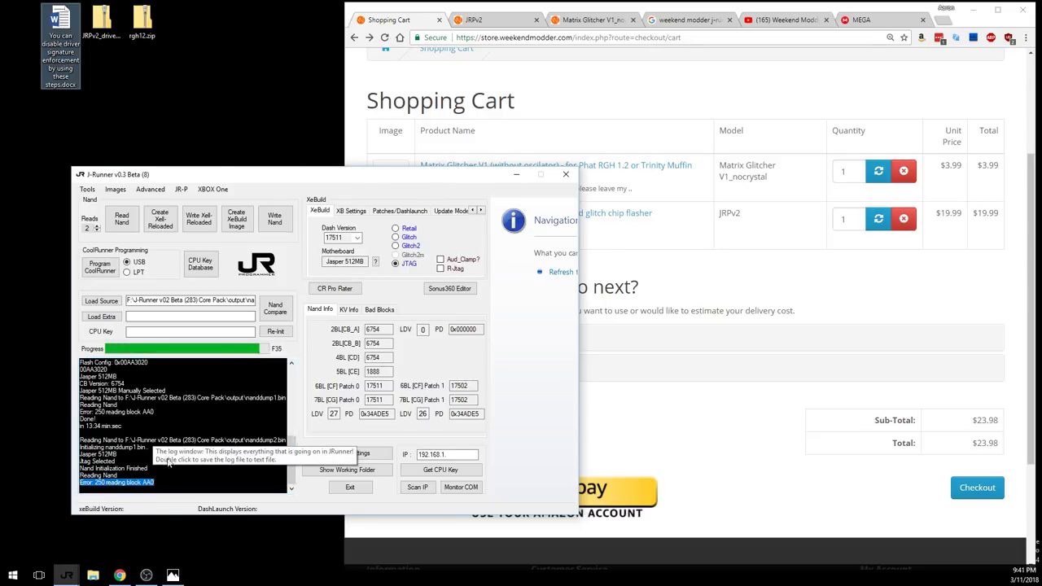
left_click(47, 409)
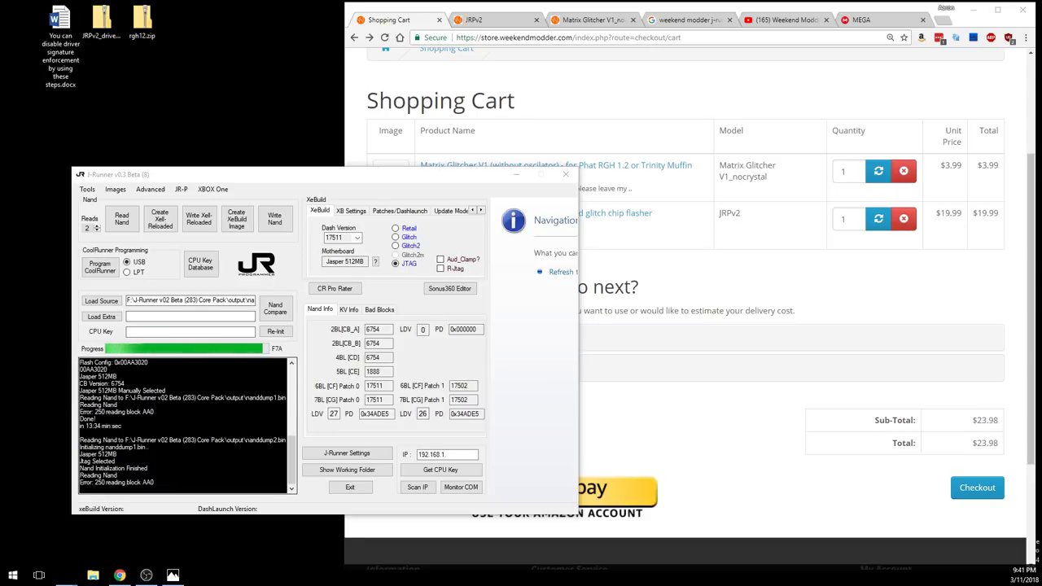
left_click_drag(246, 440, 282, 439)
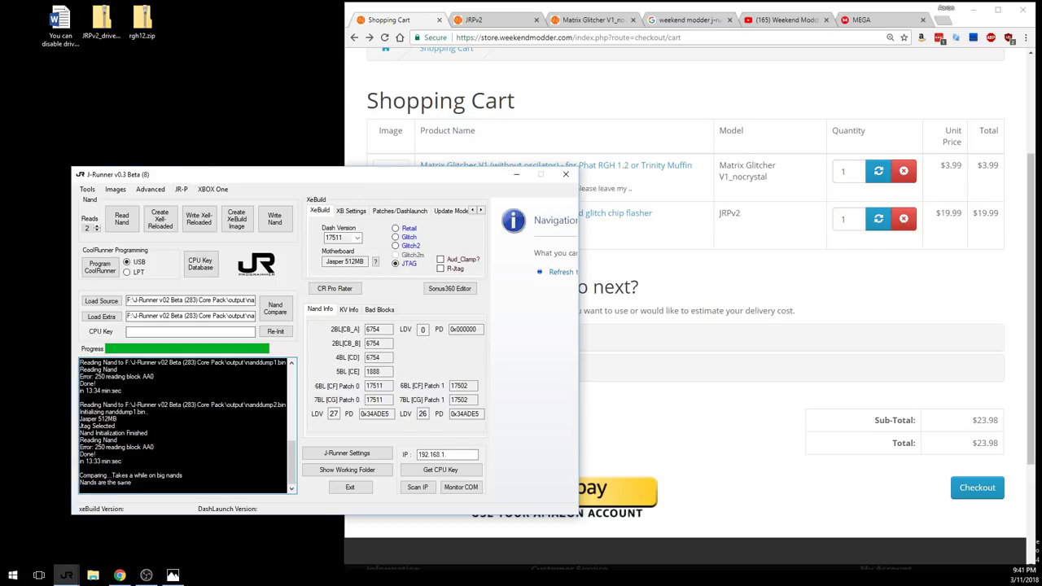
- Highlight the NAND comparison result, the second read's block error and its elapsed time in the log
left_click_drag(79, 482, 120, 483)
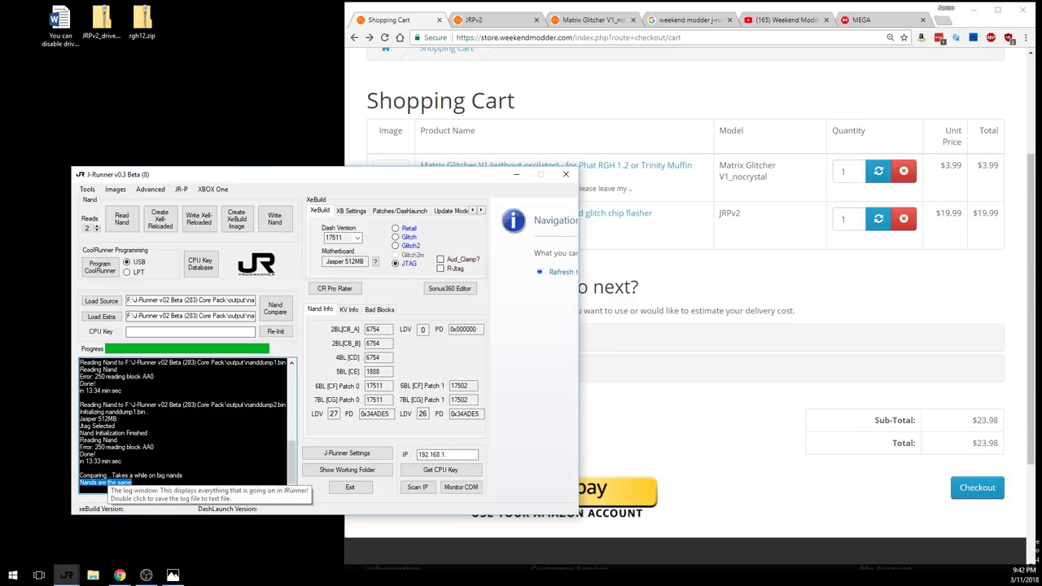
left_click_drag(79, 447, 154, 446)
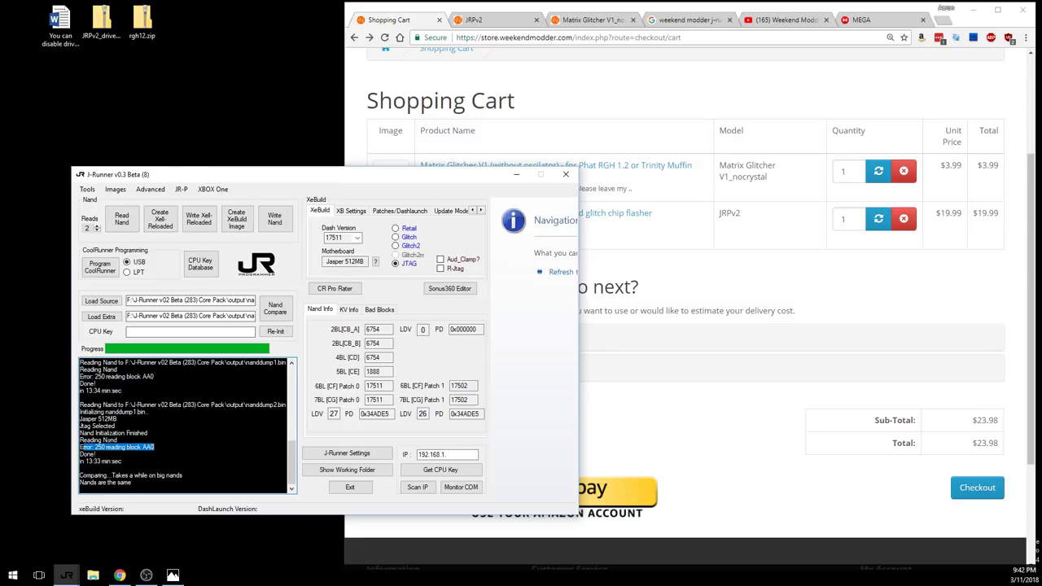
left_click_drag(79, 439, 155, 447)
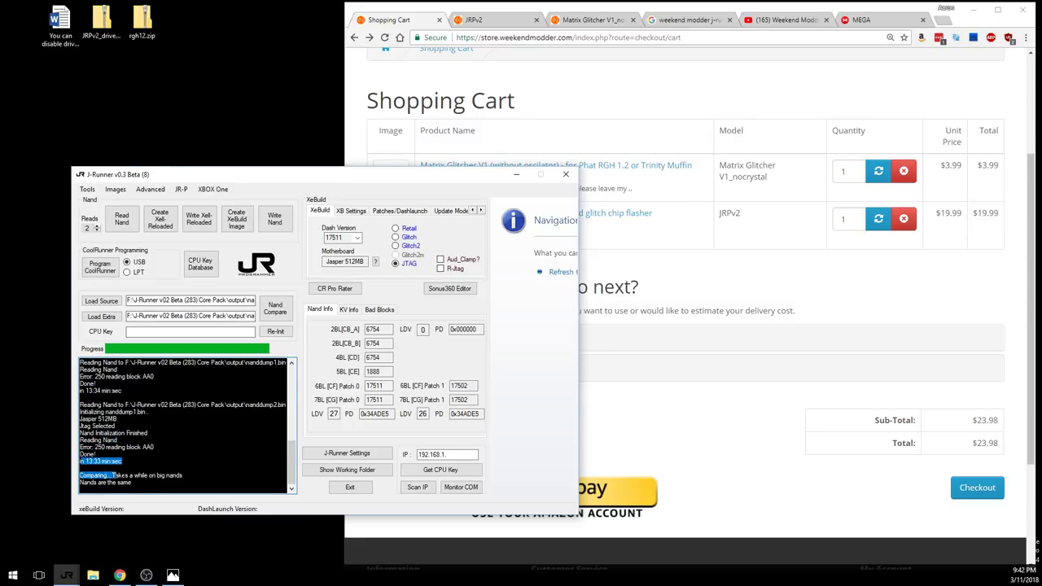
left_click_drag(122, 461, 80, 462)
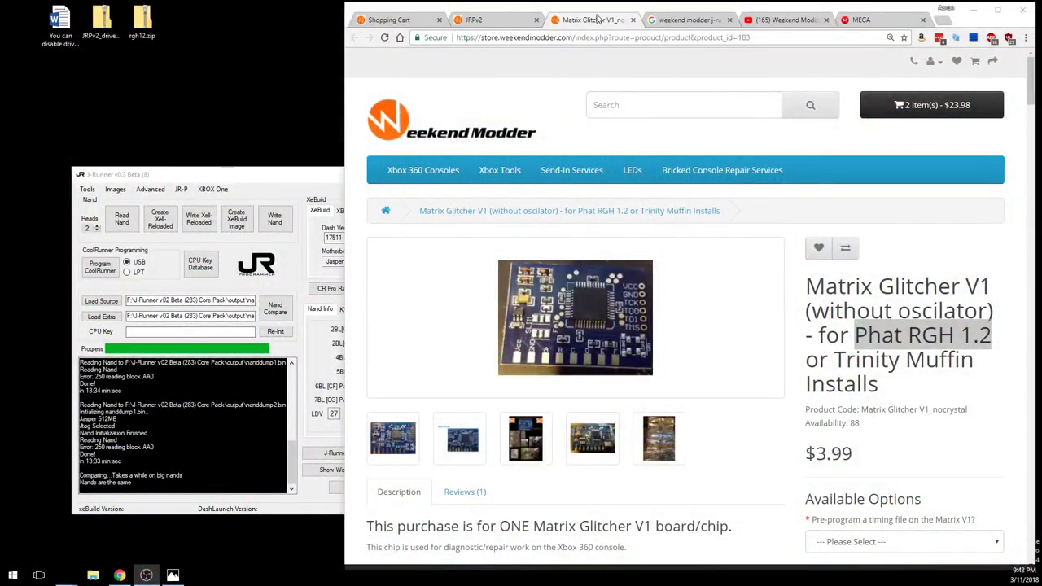
- Highlight Matrix Glitcher V1 and Phat RGH 1.2 in the product title, and locate the PHAT RGH 1.2 Information heading past the Slim Trinity Muffin section
left_click_drag(826, 287, 1000, 280)
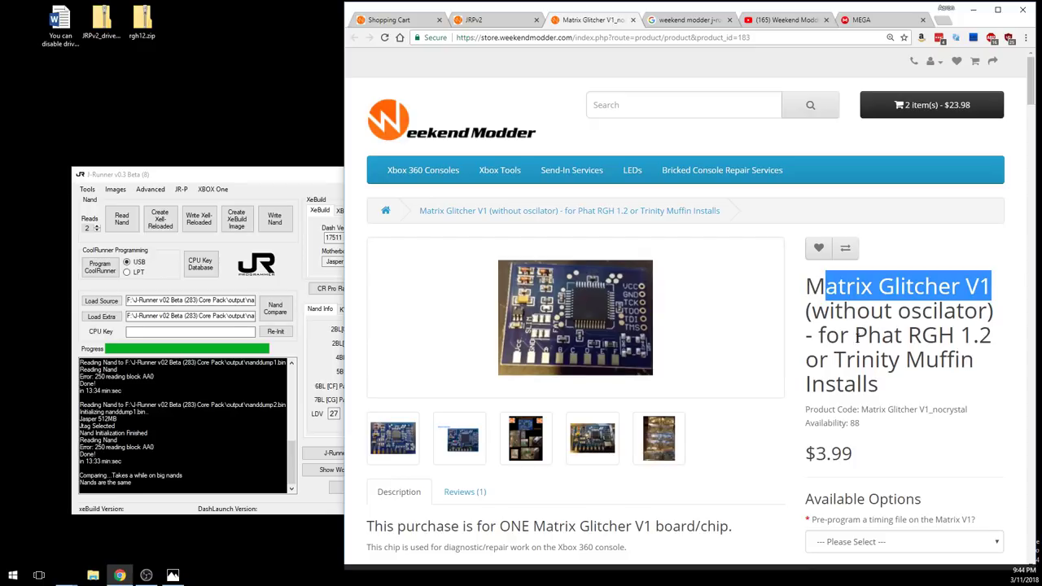
left_click_drag(854, 335, 997, 333)
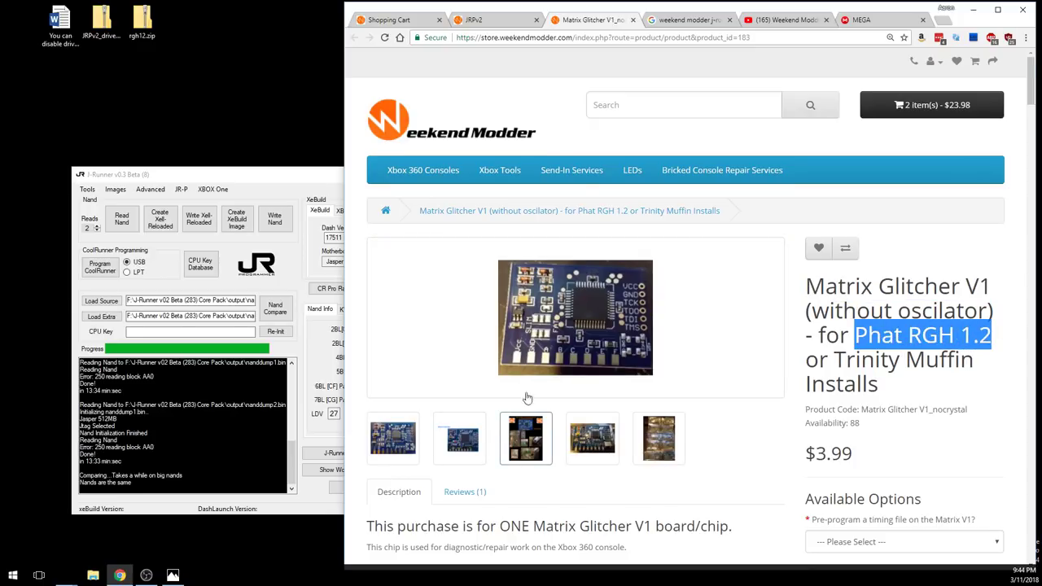
scroll(529, 391, "down", 6)
scroll(536, 382, "down", 10)
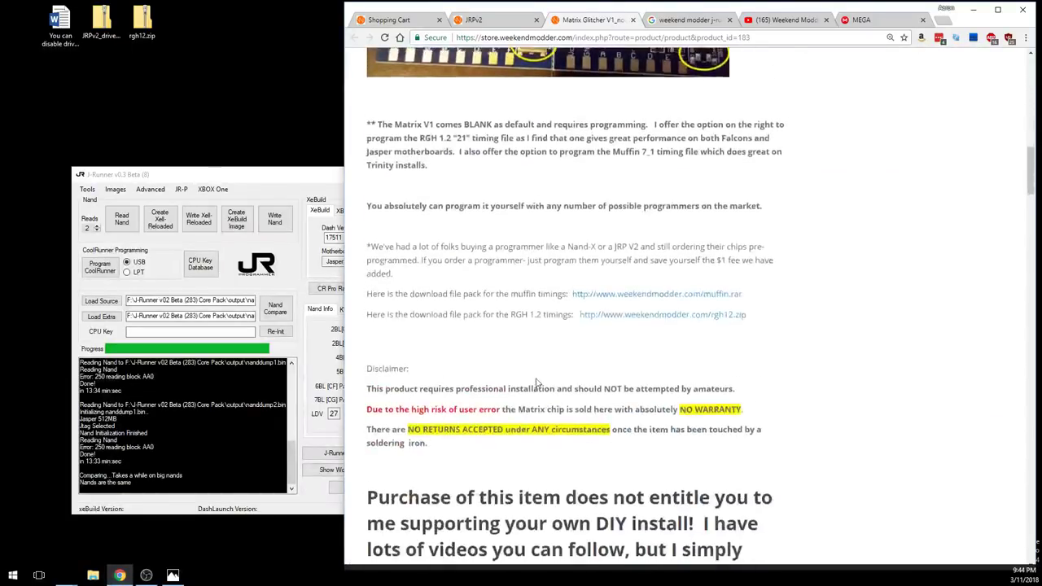
left_click_drag(366, 412, 505, 431)
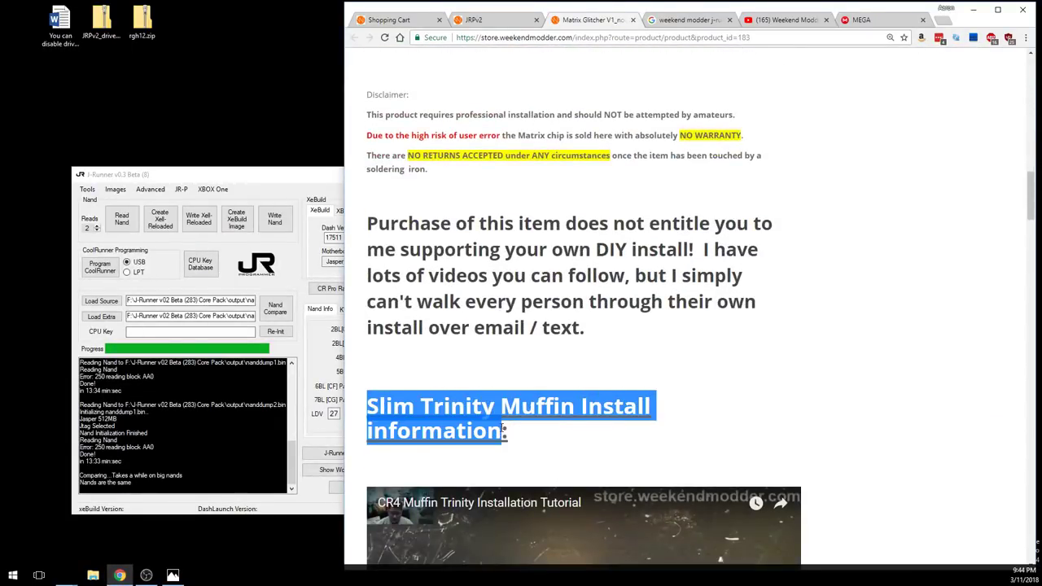
scroll(501, 399, "down", 15)
scroll(501, 394, "down", 3)
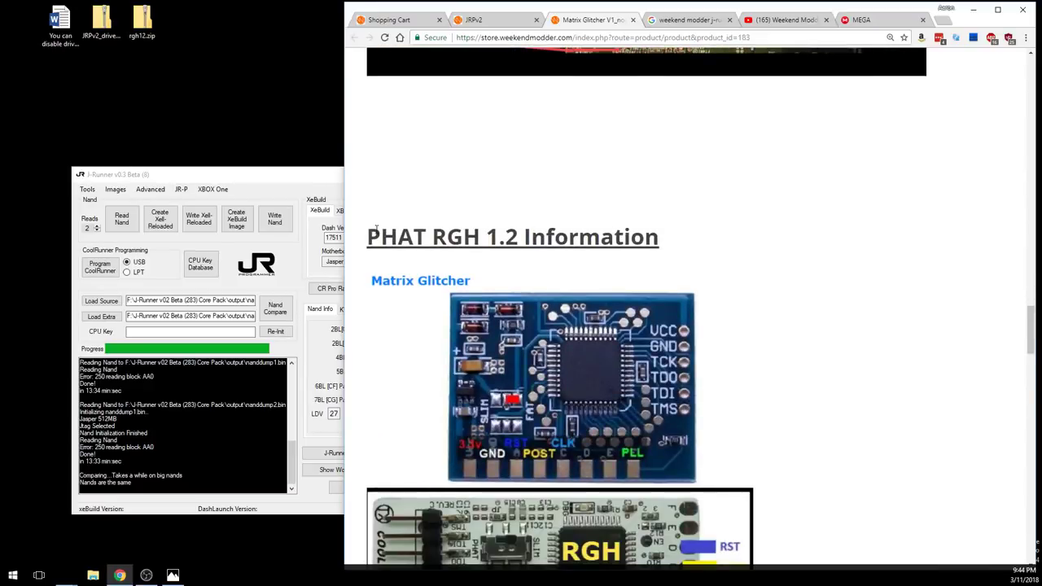
left_click_drag(367, 237, 519, 234)
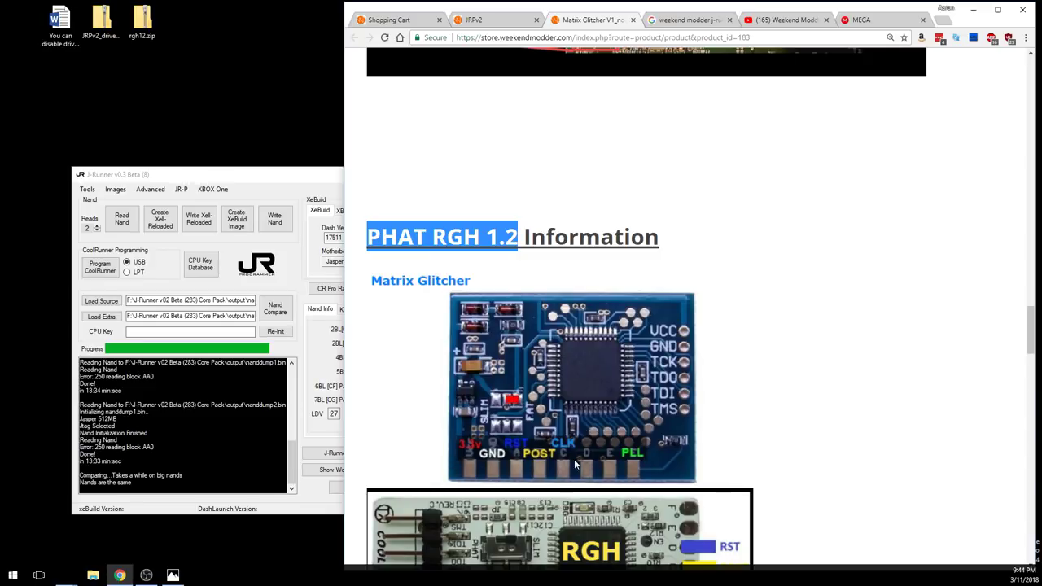
- Examine the PHAT RGH 1.2 wiring information, covering the Matrix and CoolRunner pinouts and the PLL, RST, POST and CLK solder points
scroll(505, 342, "down", 1)
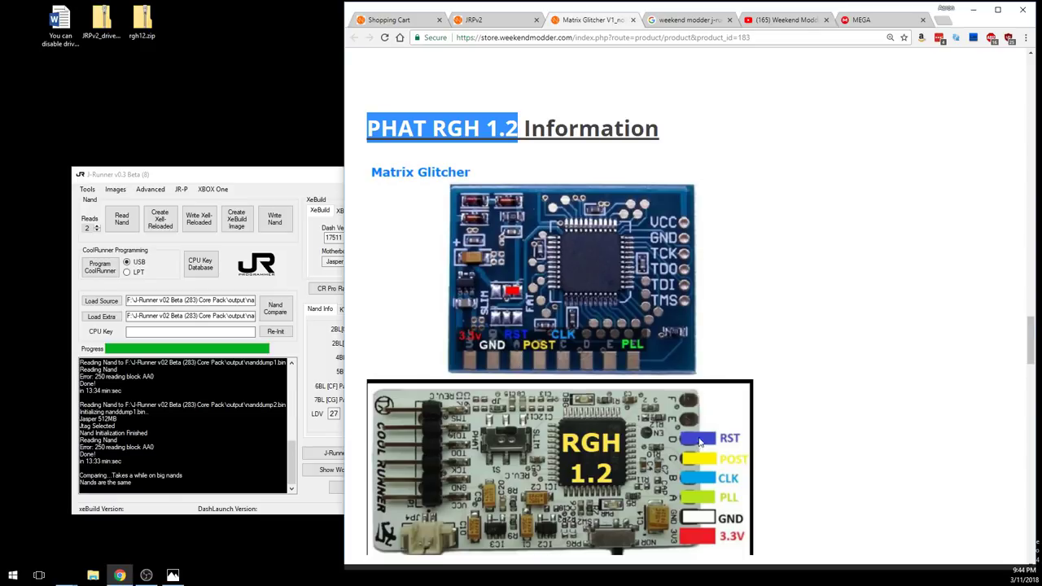
scroll(672, 418, "down", 3)
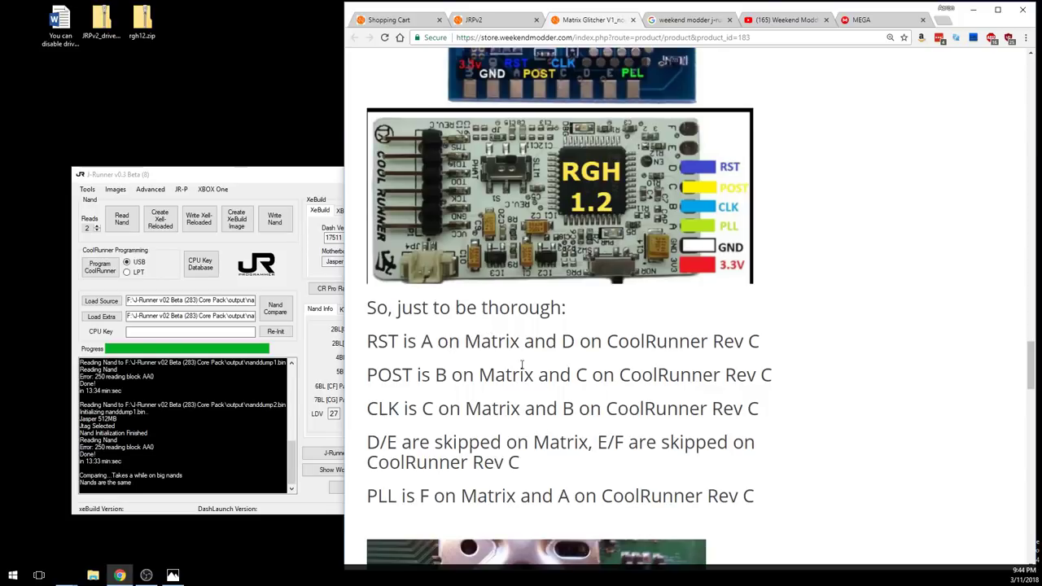
scroll(537, 307, "down", 4)
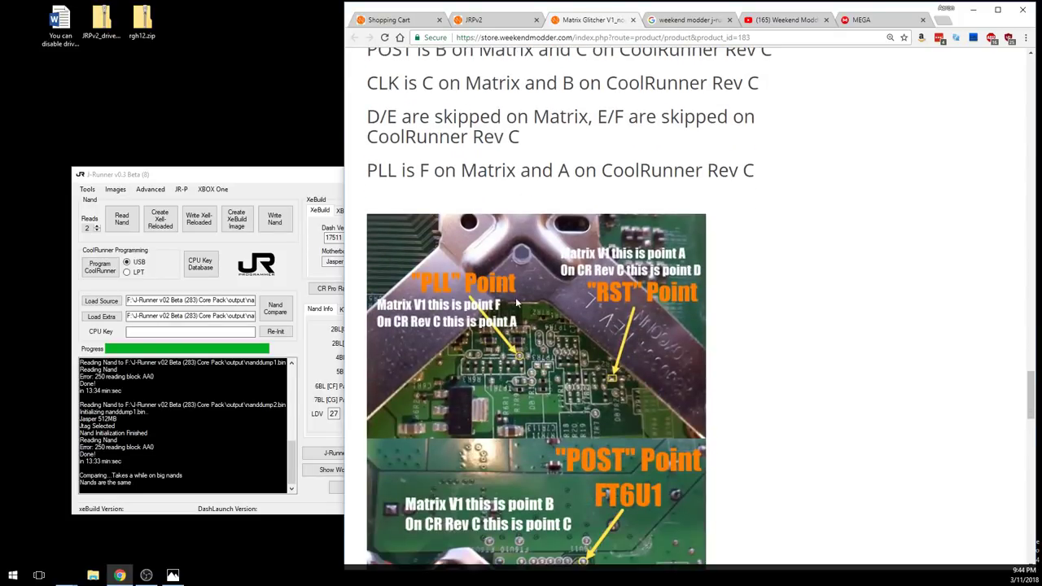
scroll(517, 295, "down", 5)
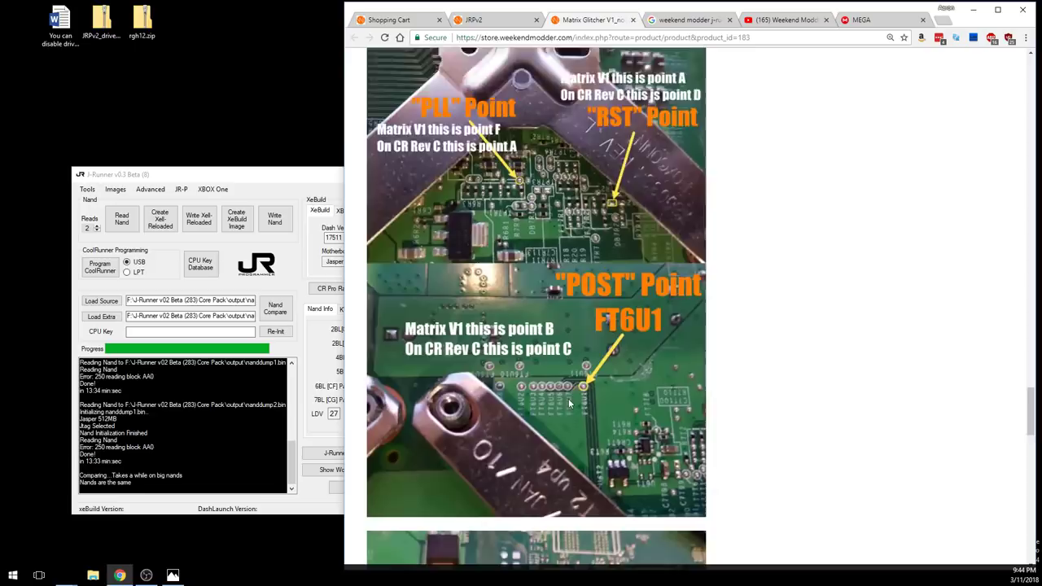
scroll(572, 401, "down", 3)
scroll(567, 358, "up", 2)
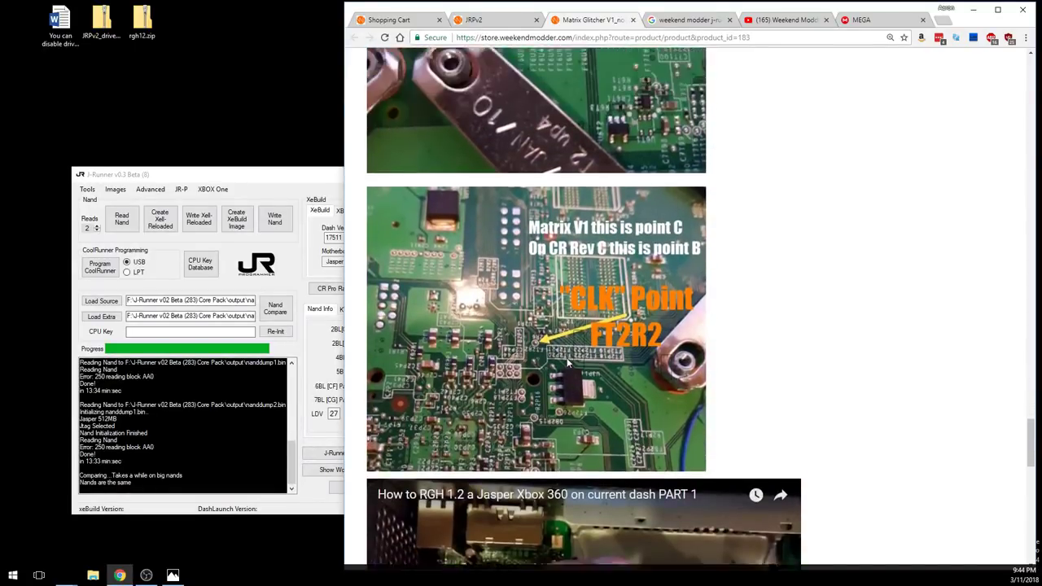
scroll(553, 423, "up", 2)
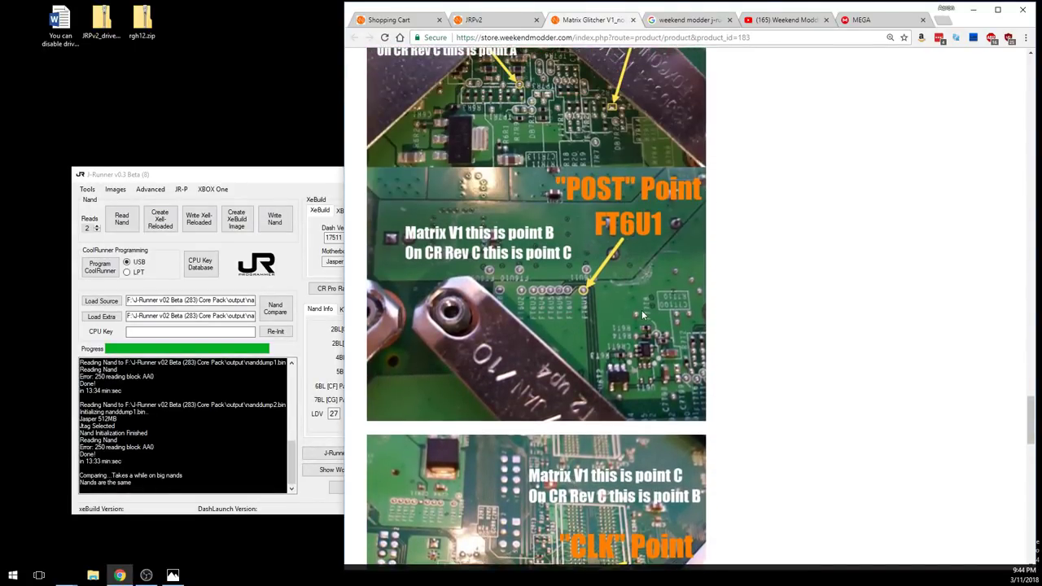
scroll(568, 152, "up", 1)
scroll(573, 221, "up", 2)
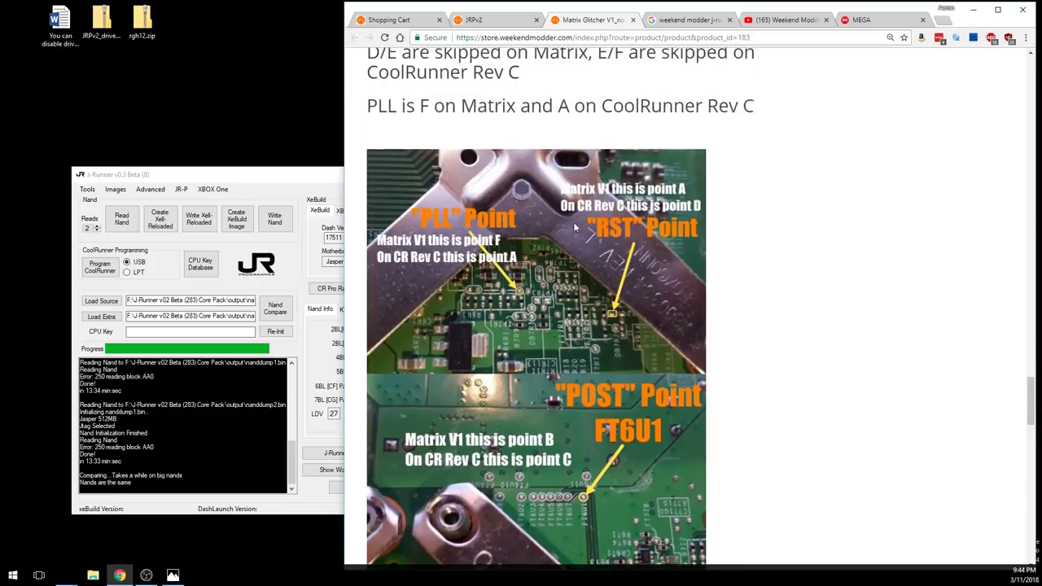
scroll(576, 237, "up", 8)
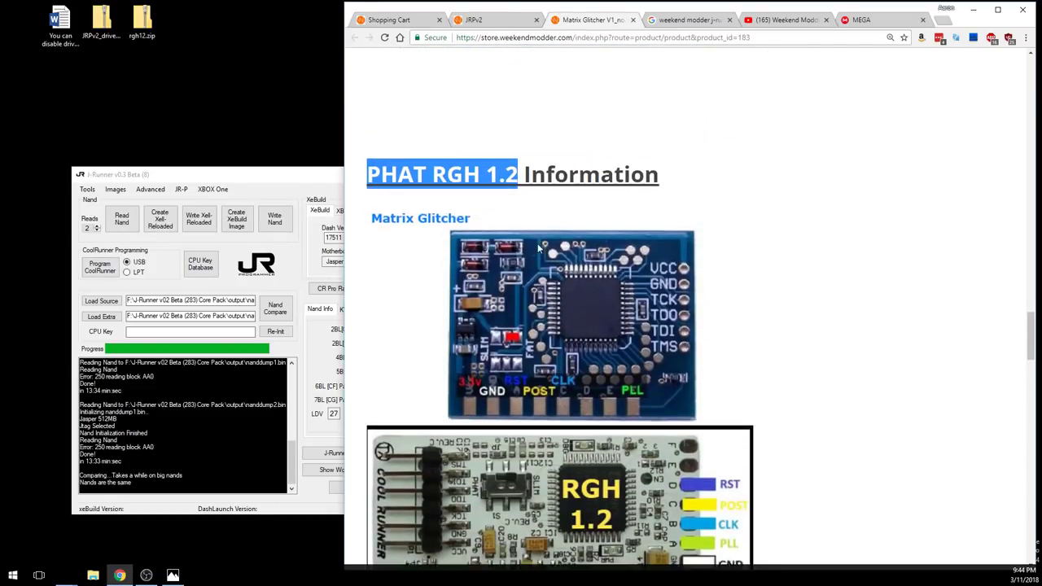
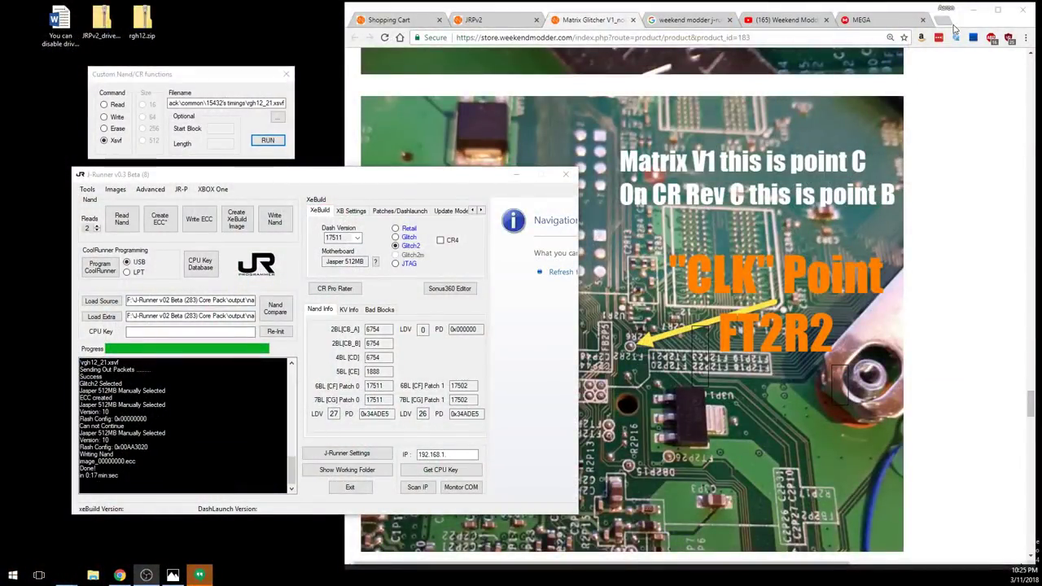
- Try to load 192.168.1.40 in a new browser tab
left_click(942, 20)
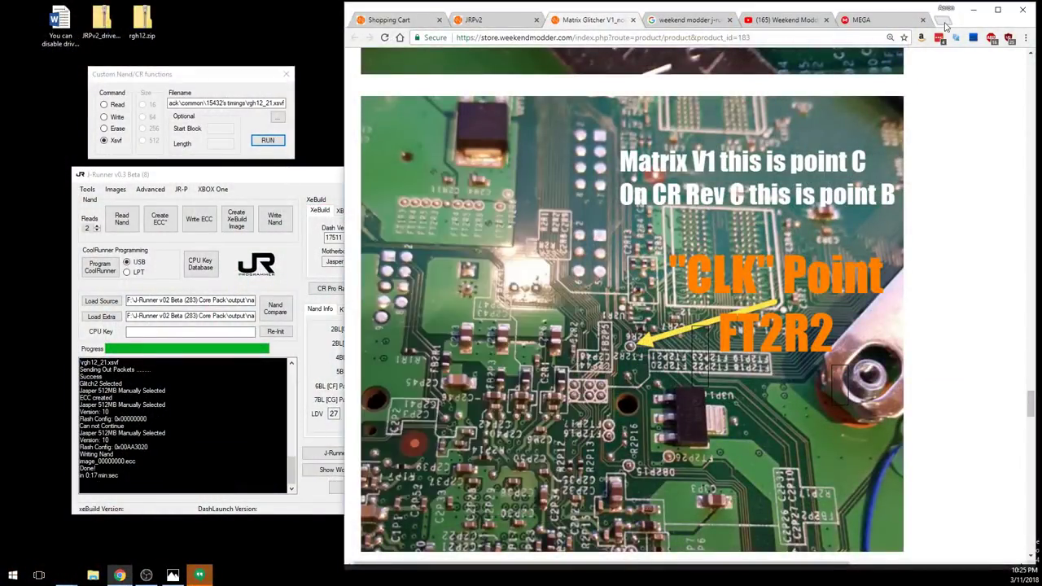
type("192.168.1.175")
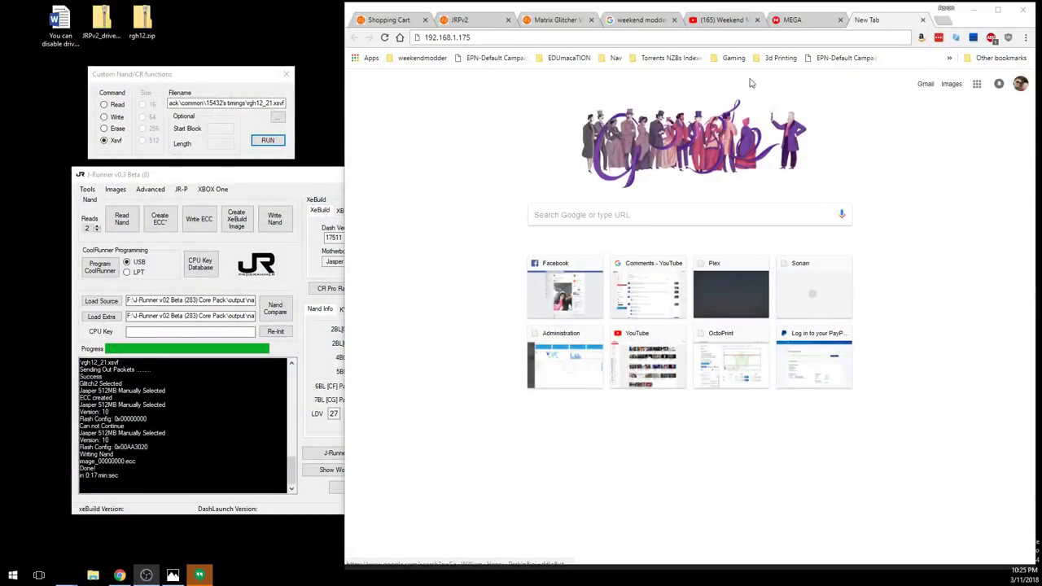
left_click(549, 39)
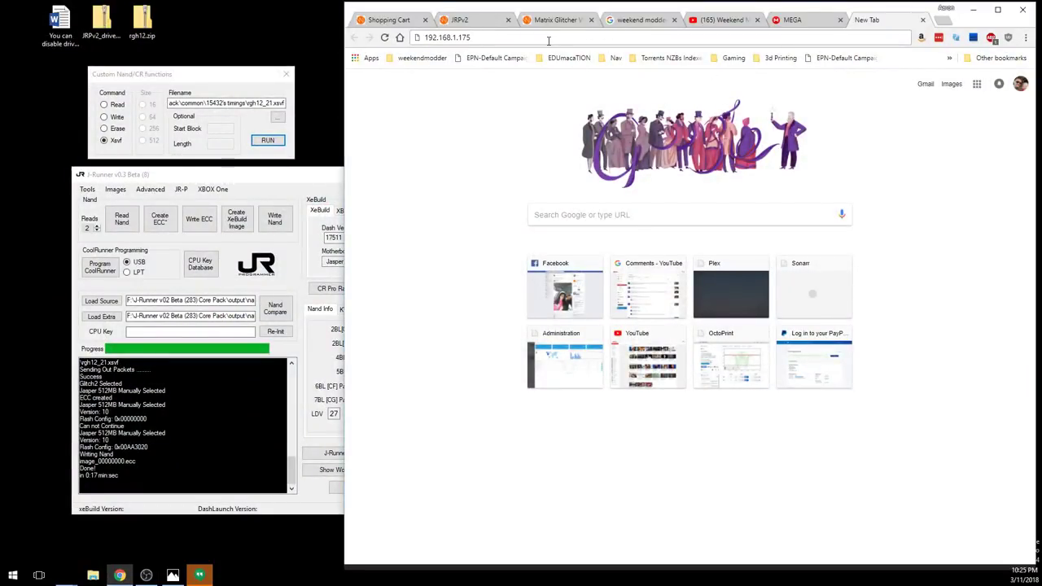
key("BackSpace")
key("BackSpace")
key("BackSpace")
type("40")
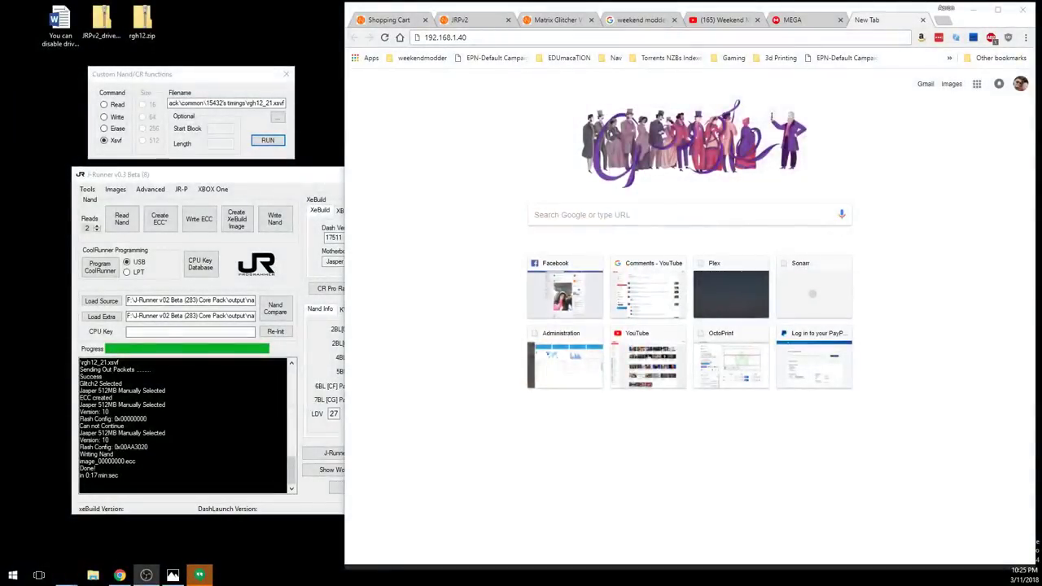
left_click(473, 38)
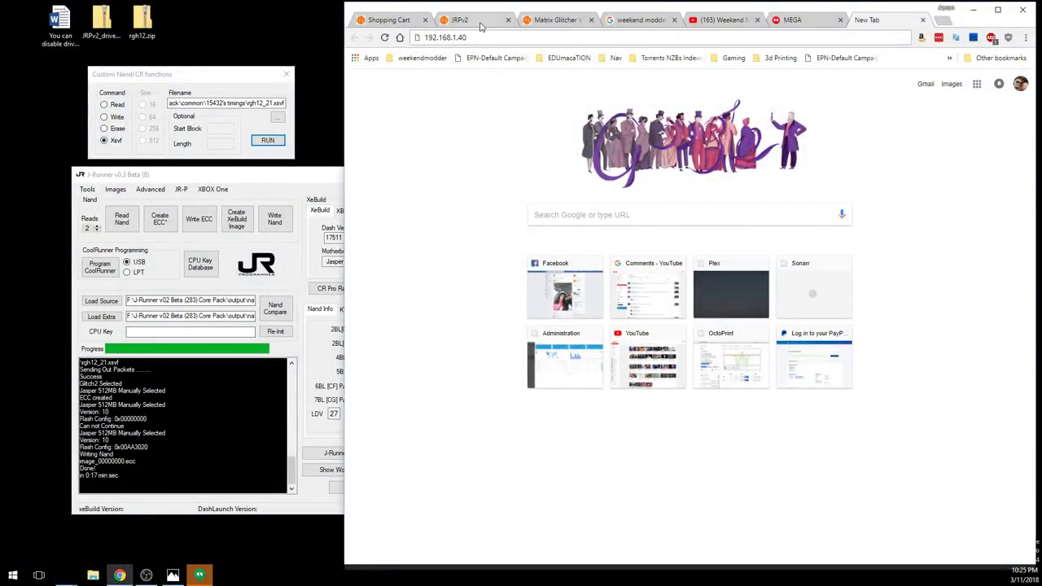
key("Return")
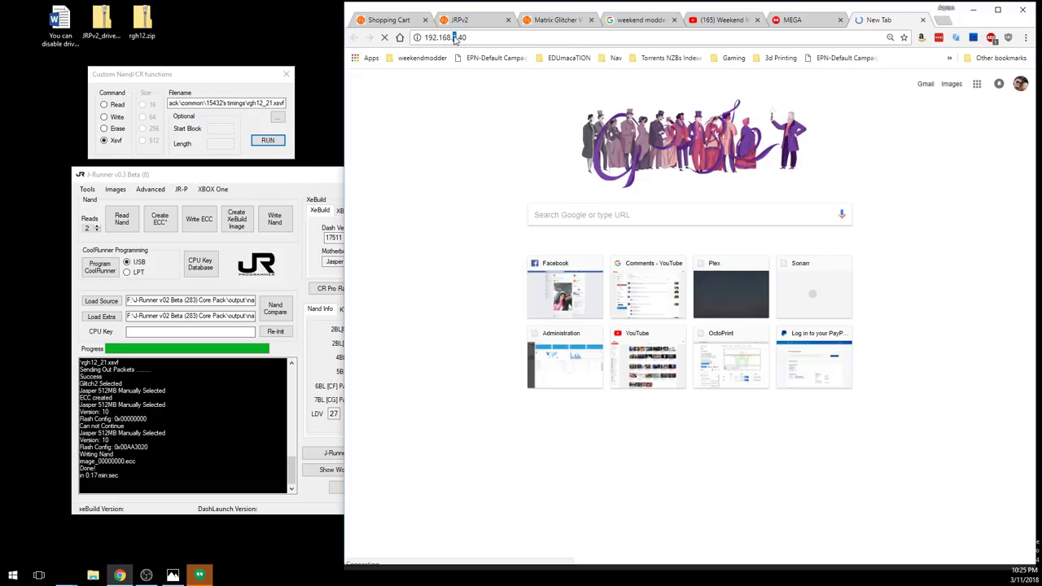
- Correct the address to 192.168.1.140 and load the console's XeLL page
right_click(454, 39)
left_click(459, 39)
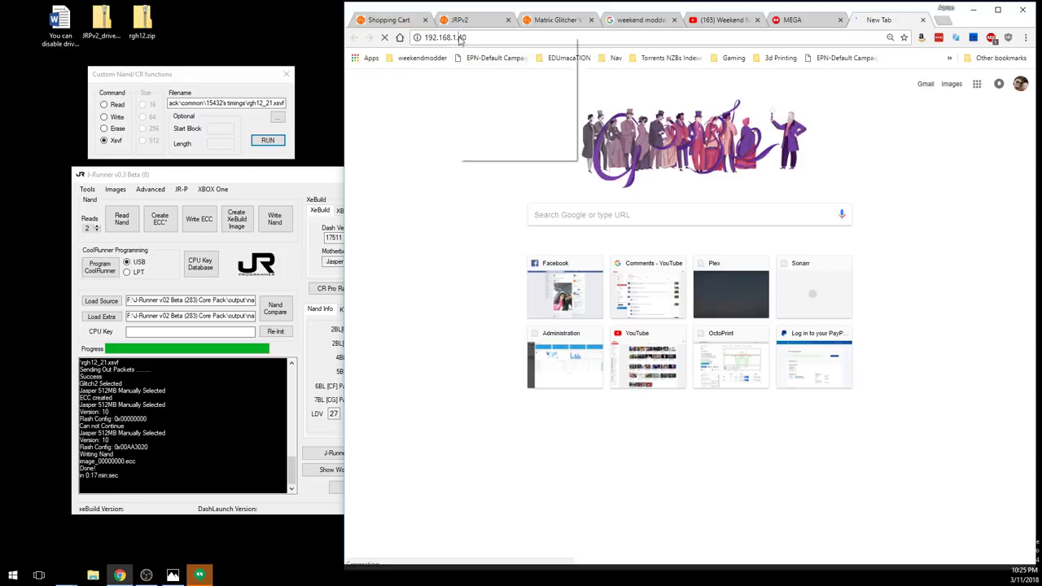
key("Escape")
type("1")
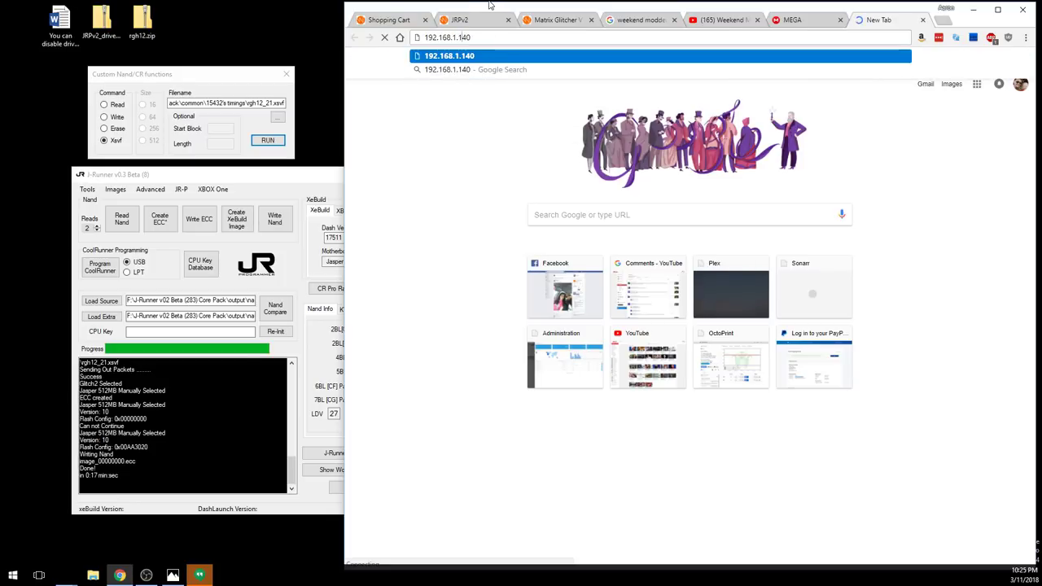
key("Return")
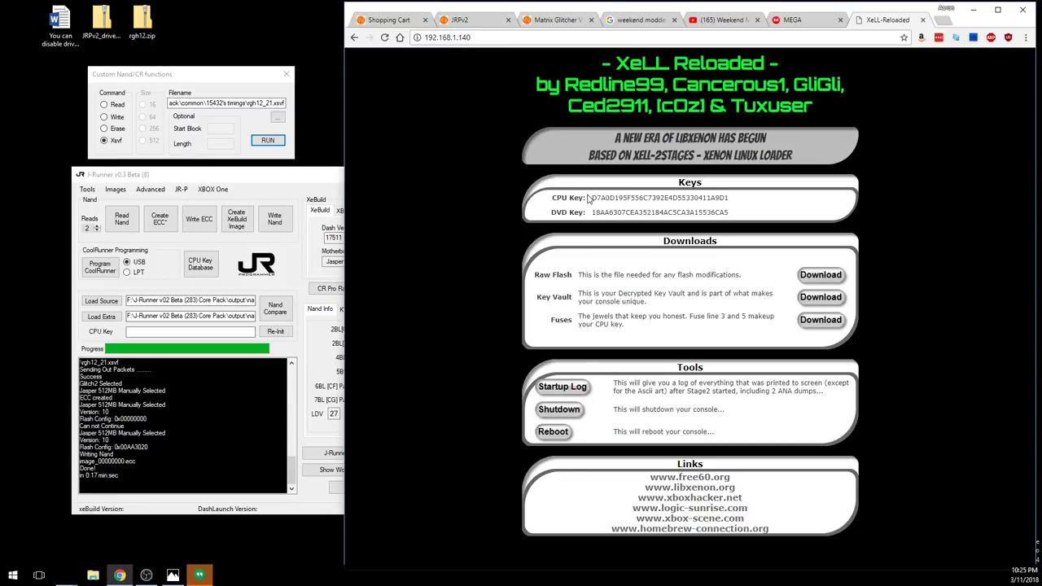
- Copy the CPU key from the XeLL Reloaded page and paste it into J-Runner's CPU Key field
left_click_drag(593, 197, 721, 194)
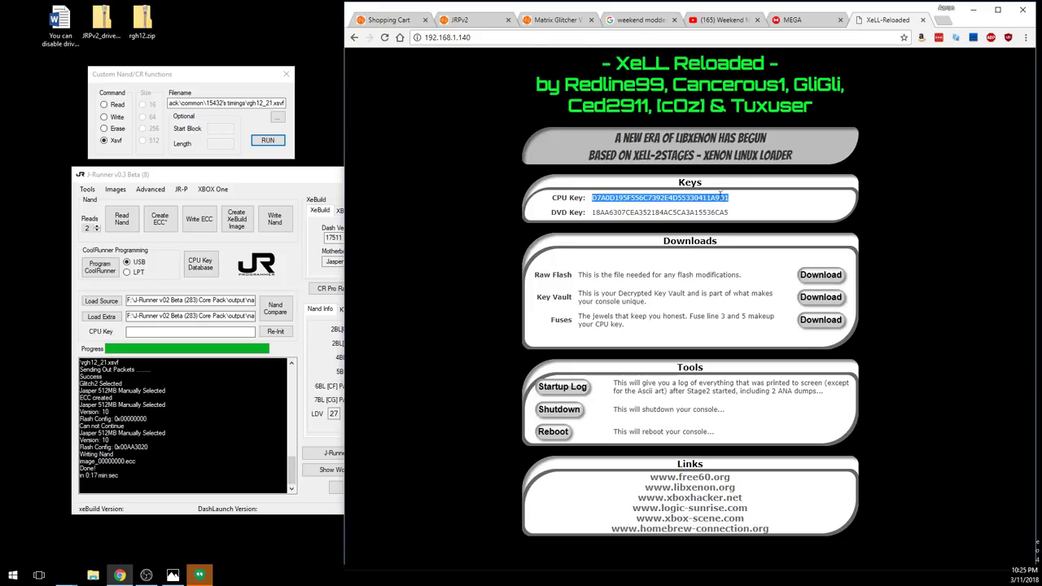
right_click(648, 197)
left_click(661, 209)
left_click(194, 329)
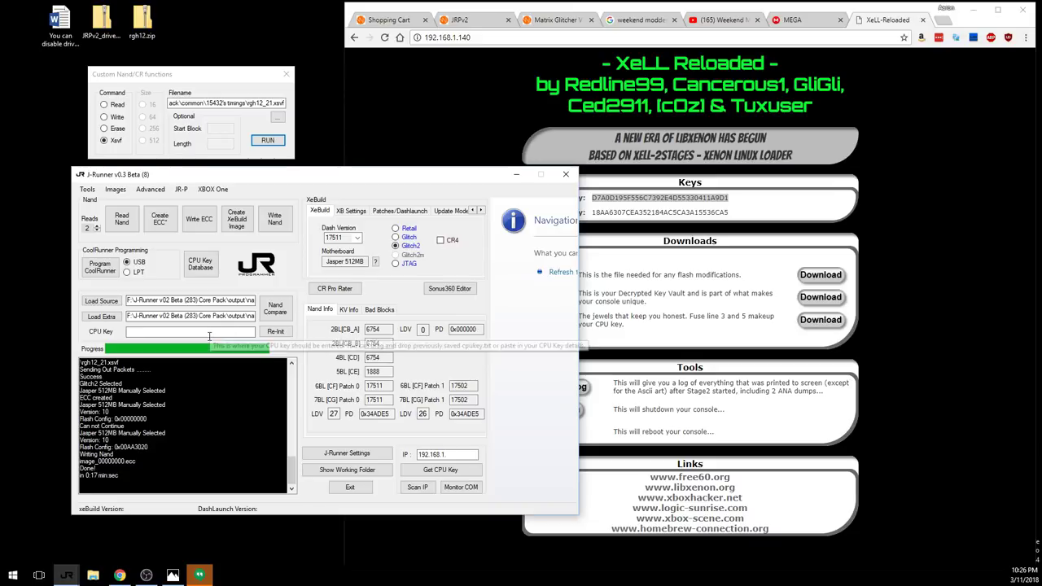
right_click(202, 334)
left_click(220, 379)
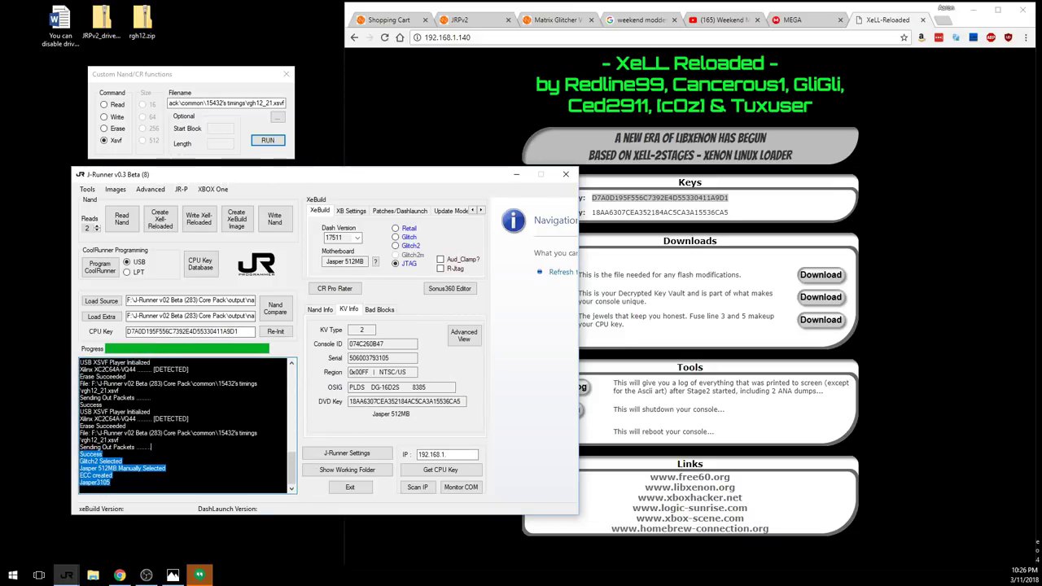
- Compare the Nand Info and KV Info in J-Runner, highlighting the console's DVD key and serial number
left_click(99, 468)
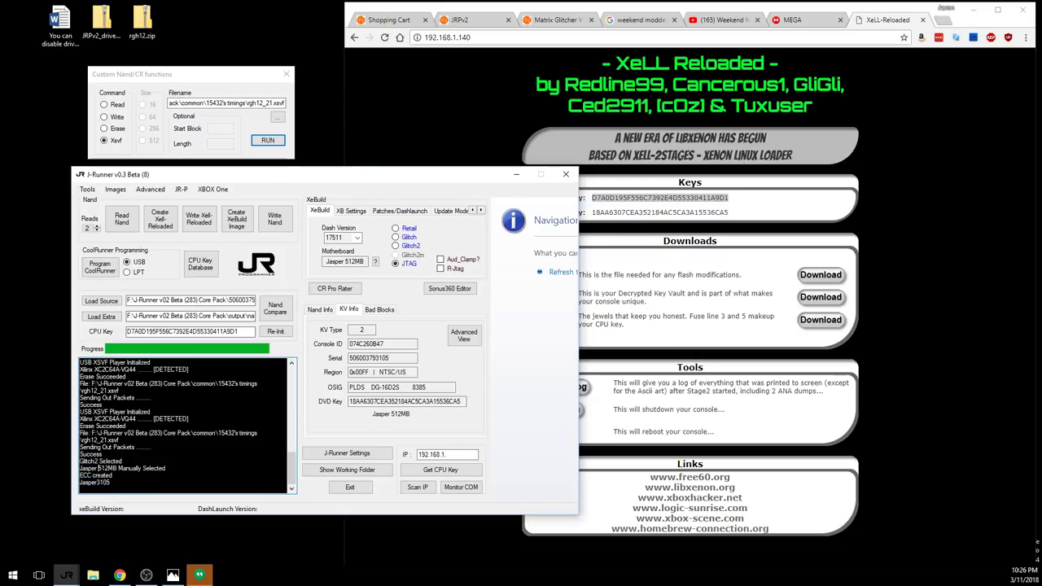
left_click(320, 310)
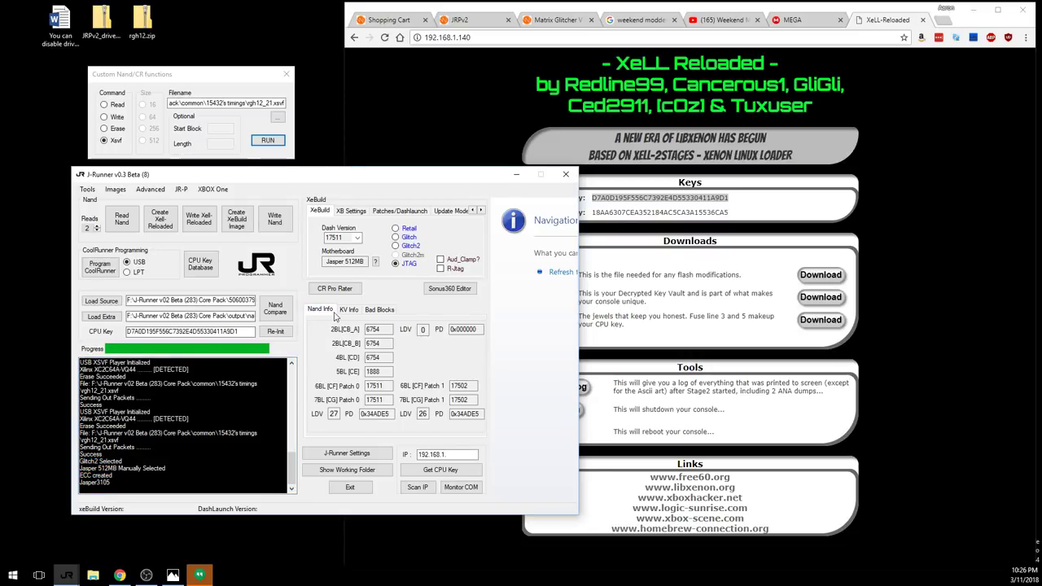
left_click(345, 310)
left_click(323, 311)
left_click(348, 310)
left_click(323, 310)
left_click(345, 310)
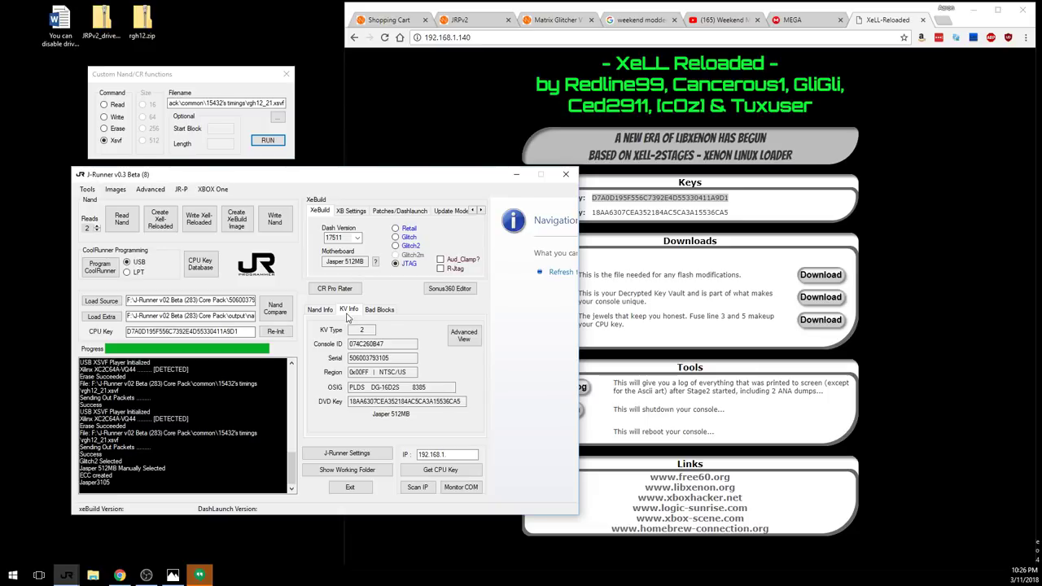
left_click_drag(350, 402, 470, 401)
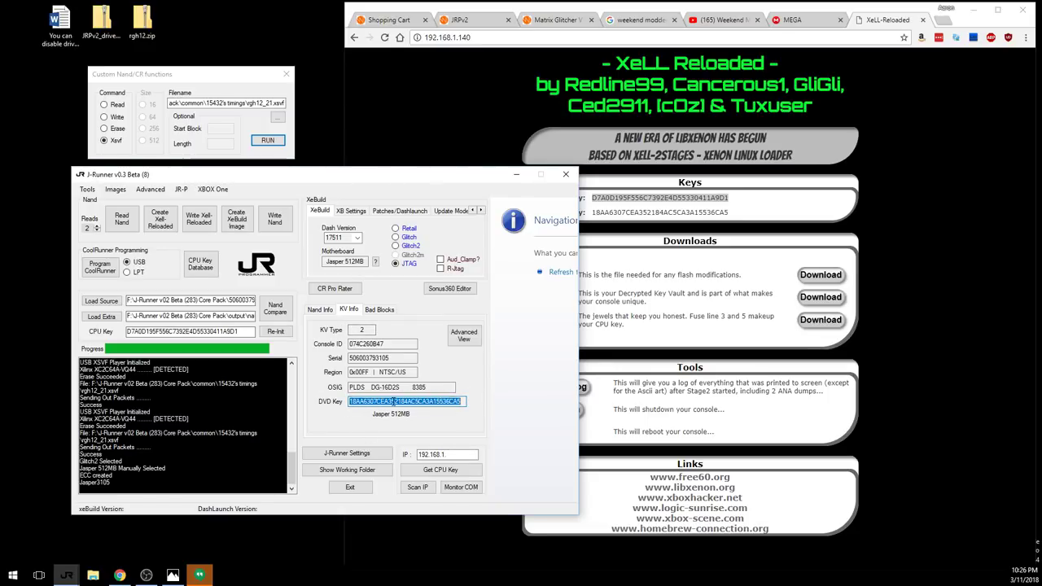
left_click_drag(350, 359, 391, 358)
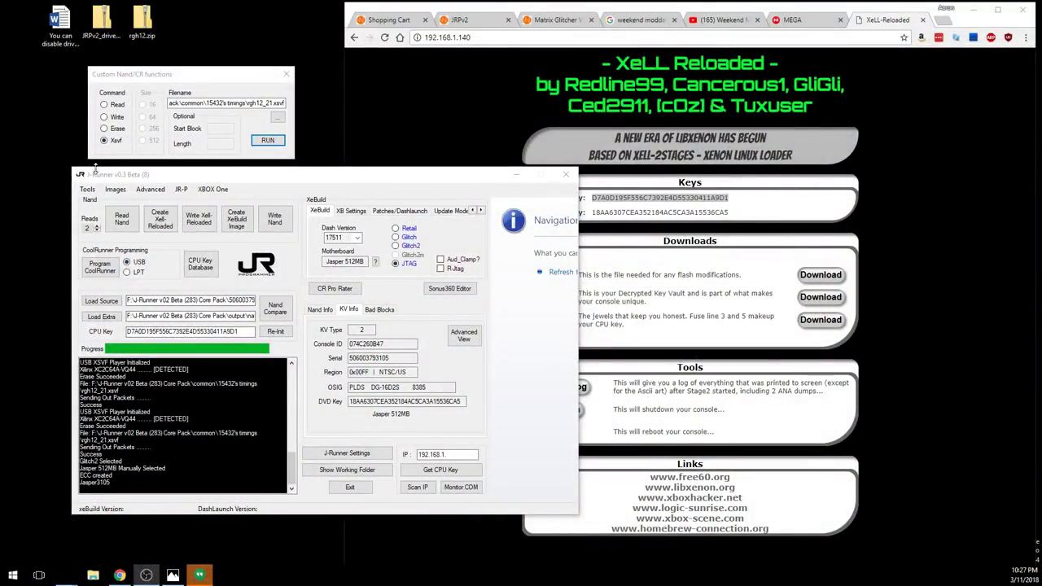
- Create a Glitch2 XeBuild image for the Jasper 512MB, agreeing to delete the existing smc.bin
left_click(398, 246)
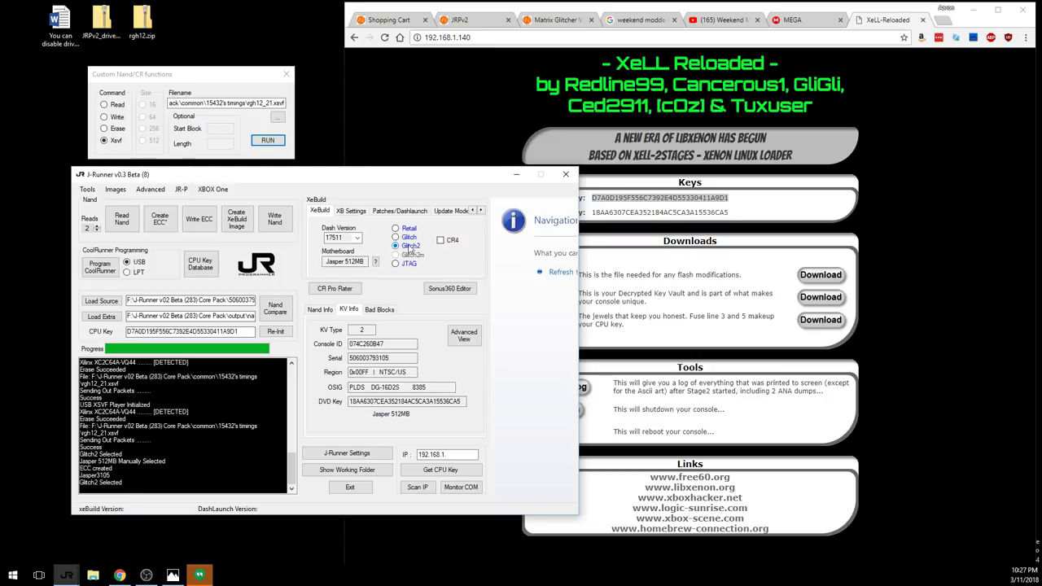
left_click(235, 221)
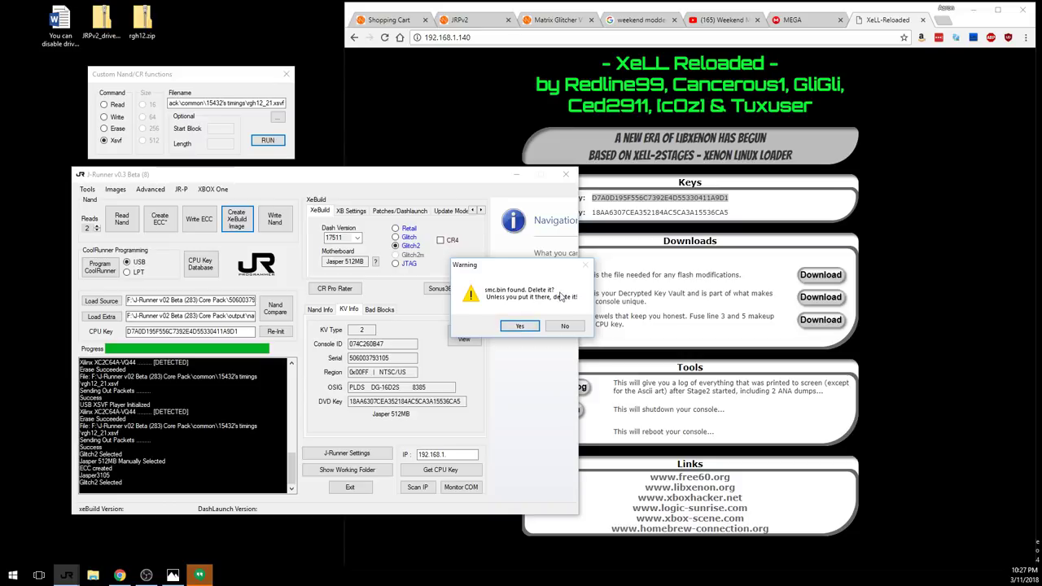
left_click(519, 325)
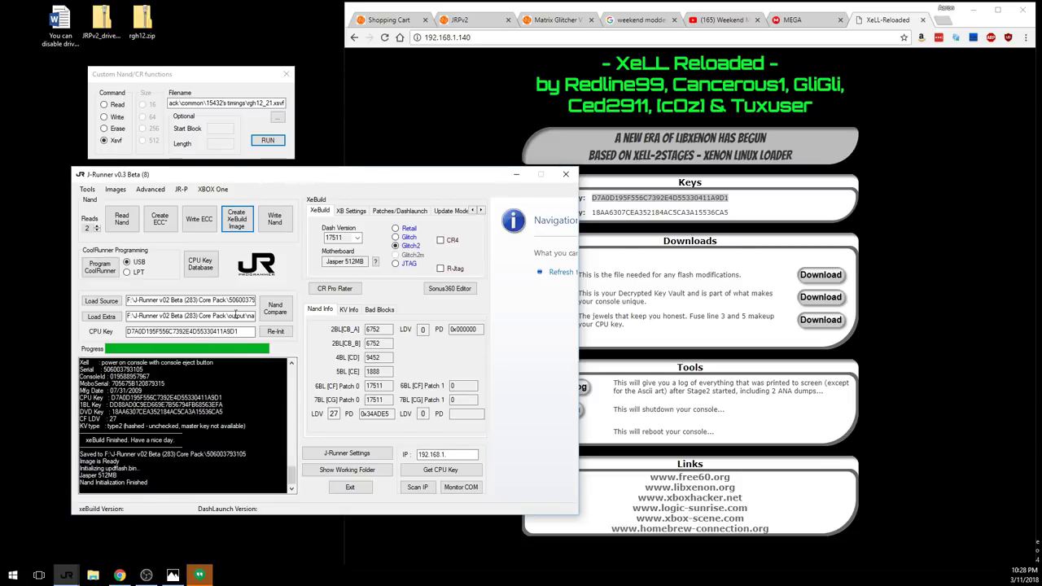
- Check that updflash.bin is the loaded source and write it to the console's NAND as type Jasper 512MB
left_click_drag(80, 469, 119, 469)
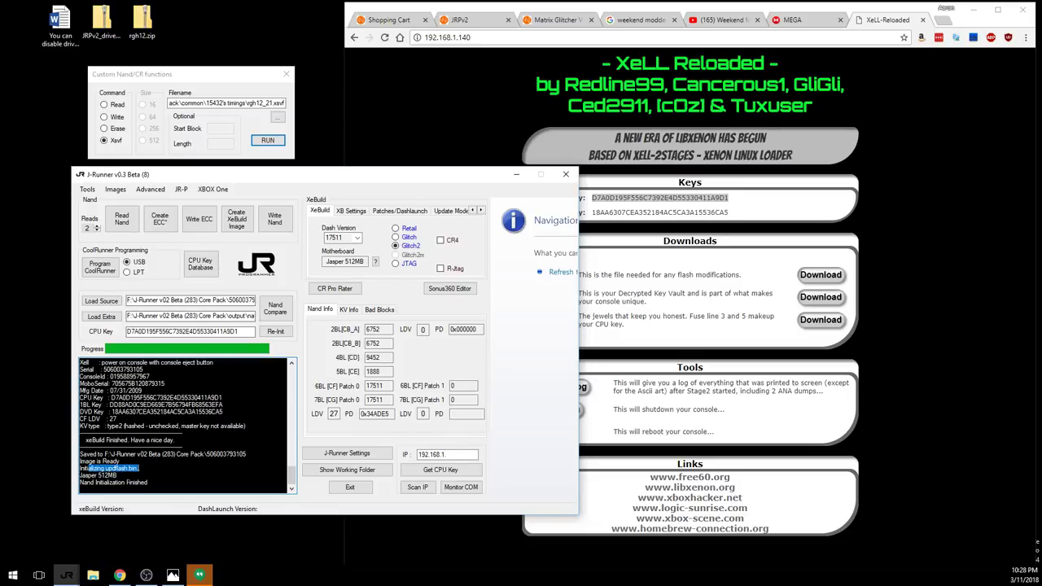
left_click_drag(229, 301, 272, 301)
left_click(232, 300)
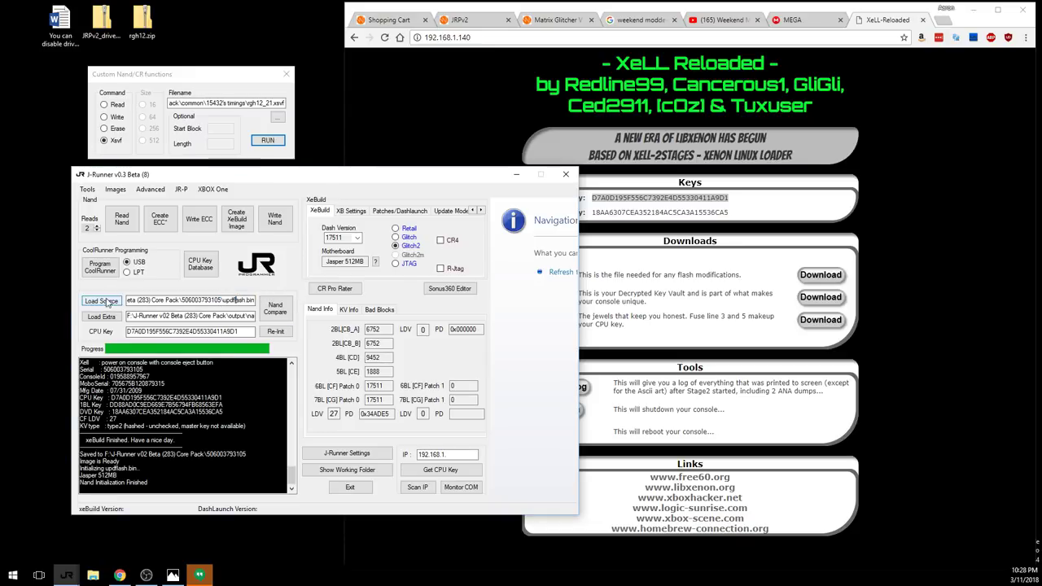
double_click(236, 301)
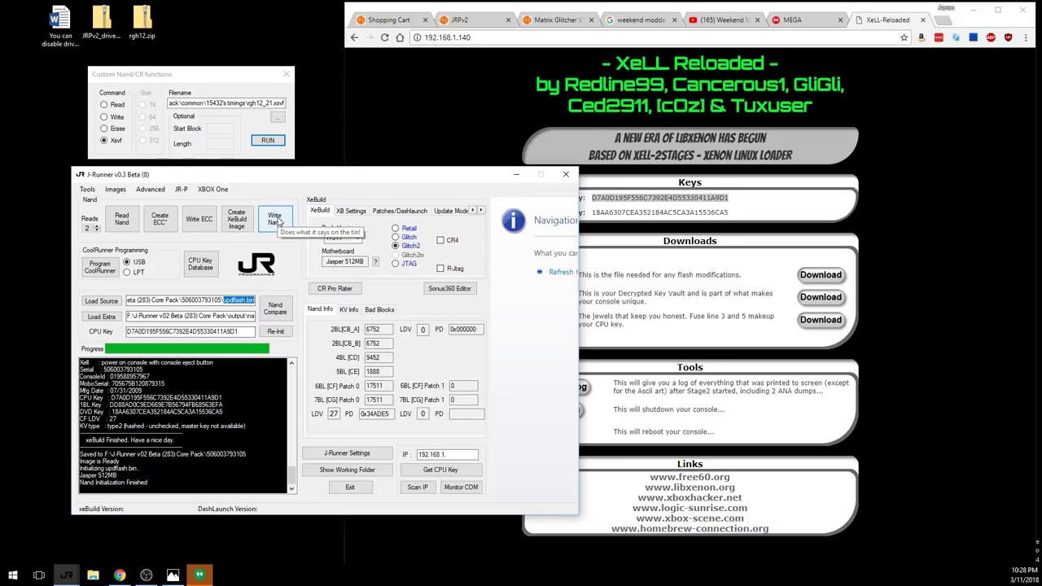
left_click(277, 216)
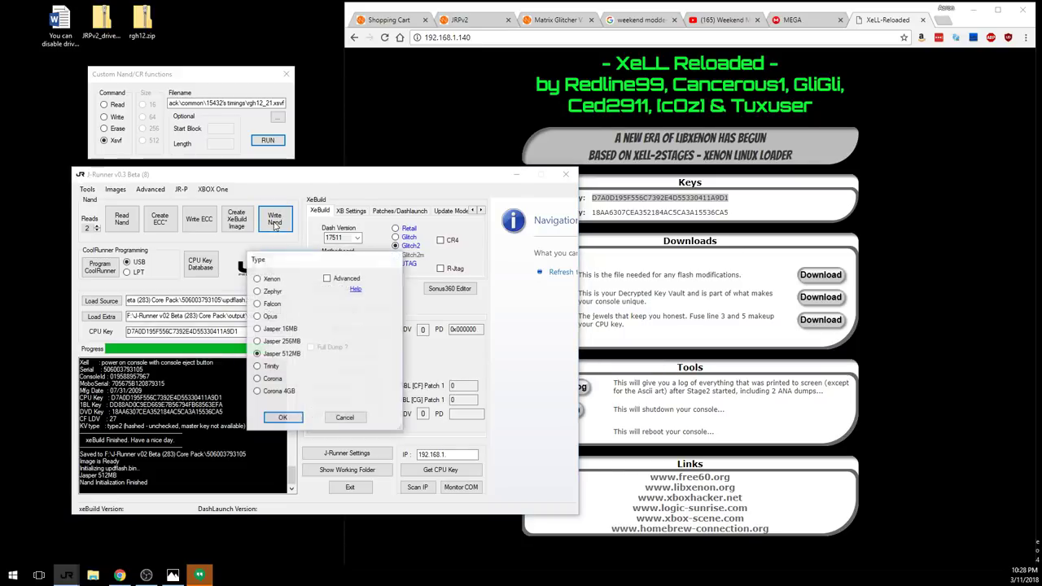
left_click(279, 419)
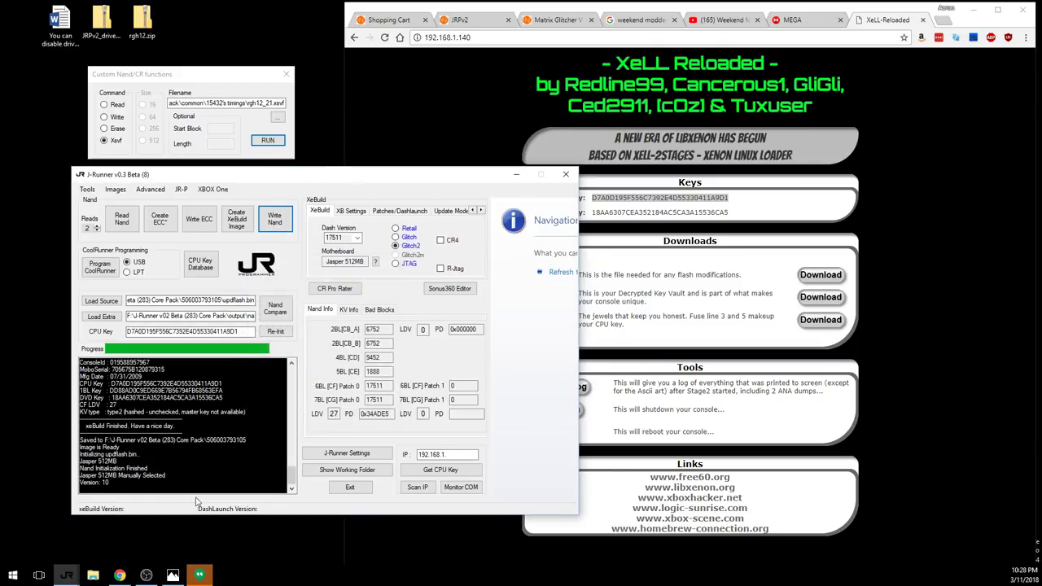